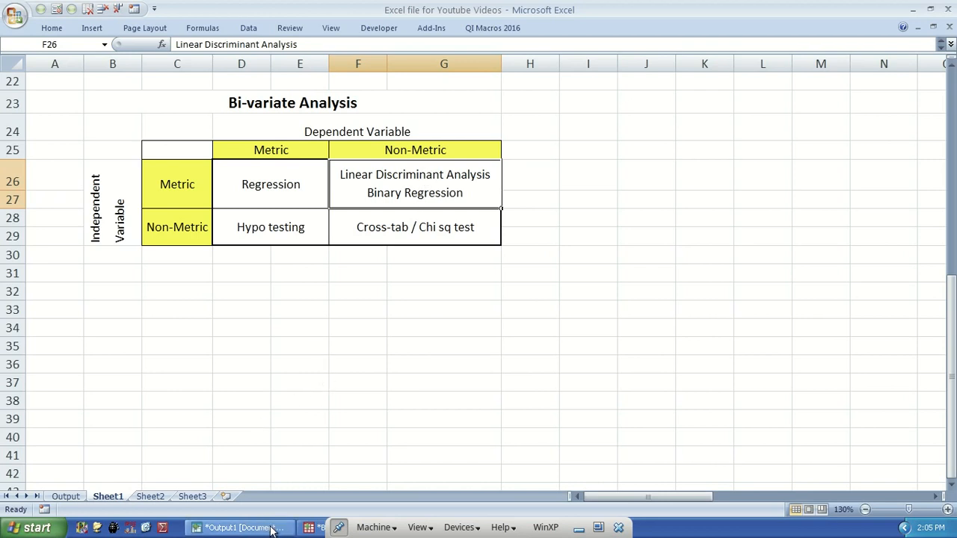
# - Switch to the PASW Statistics Data Editor and open a binary logistic regression with all its previous settings reset
pyautogui.click(314, 528)
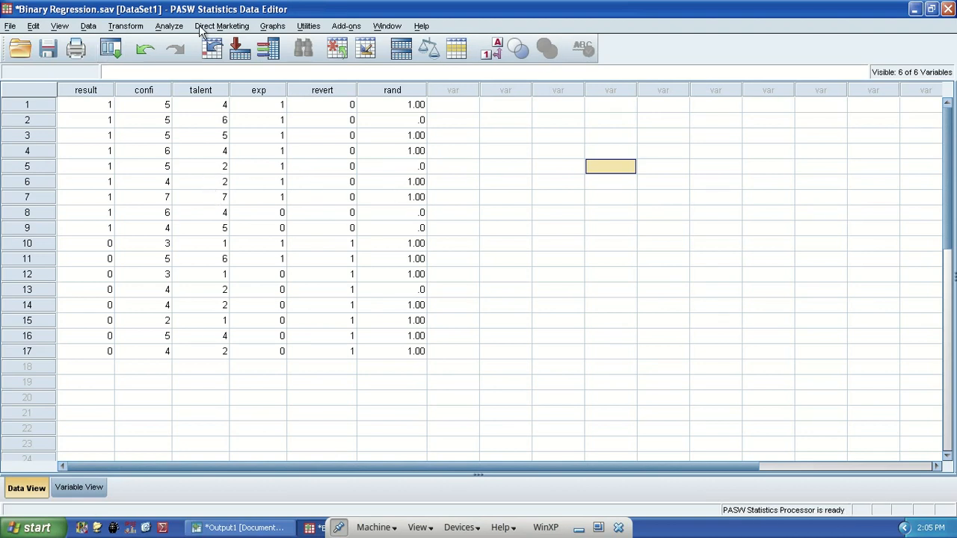
pyautogui.click(94, 103)
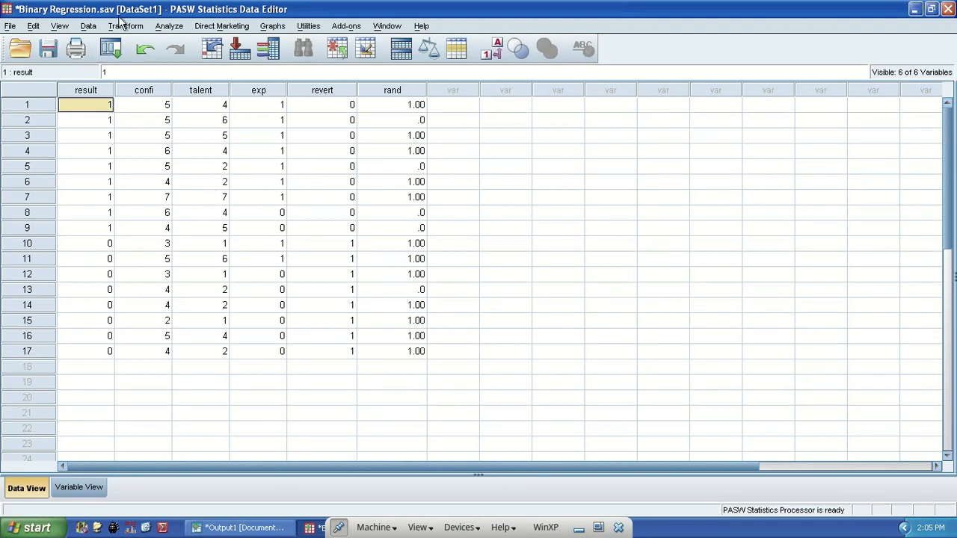
pyautogui.click(168, 25)
pyautogui.moveTo(212, 162)
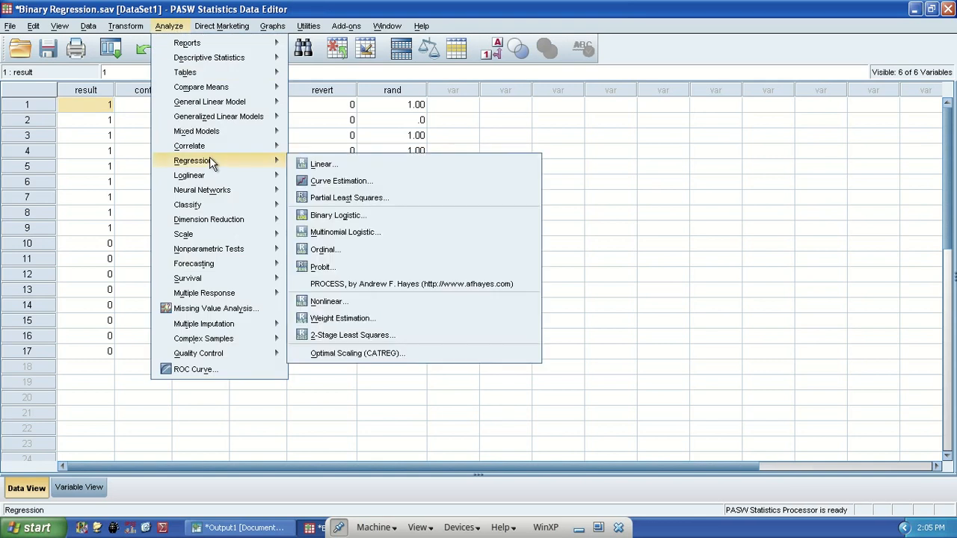
pyautogui.click(338, 216)
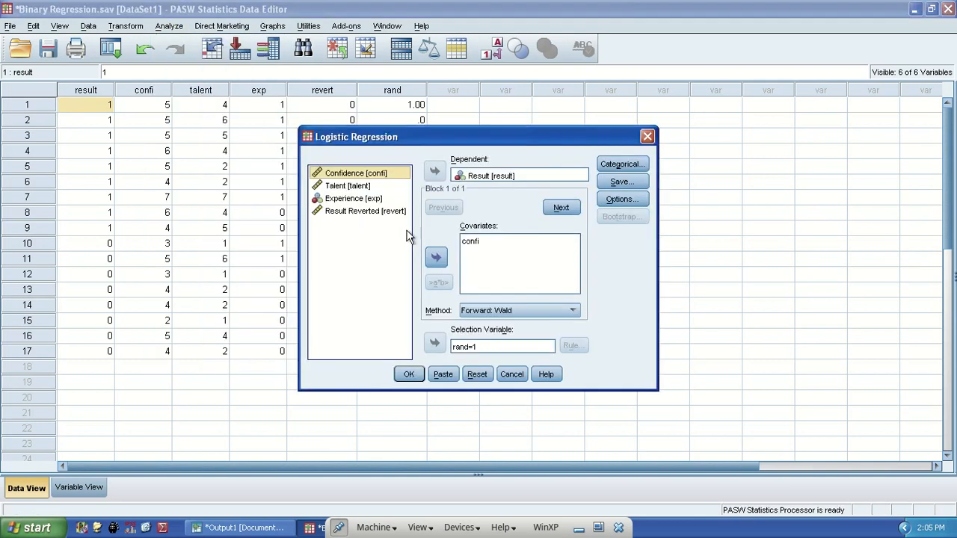
pyautogui.moveTo(503, 141); pyautogui.dragTo(515, 95)
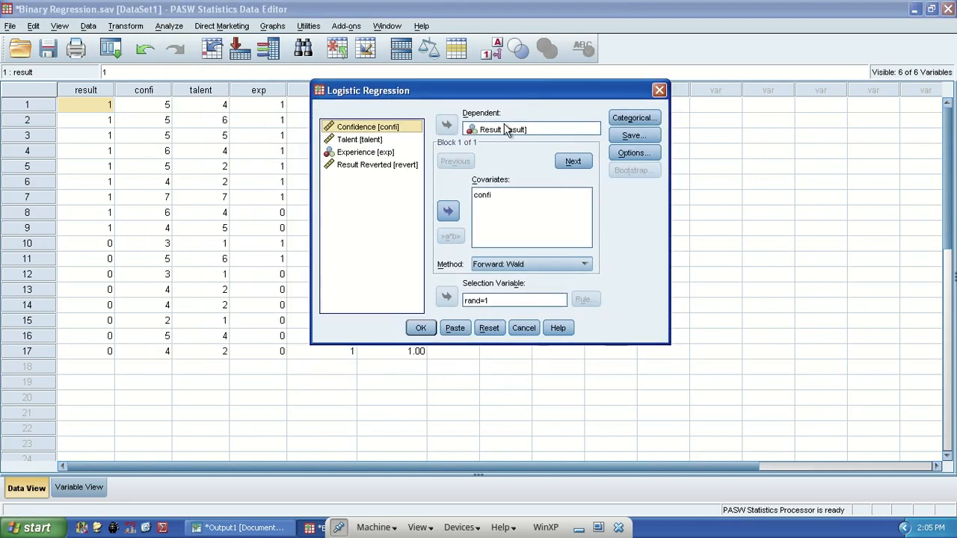
pyautogui.click(572, 162)
pyautogui.click(454, 162)
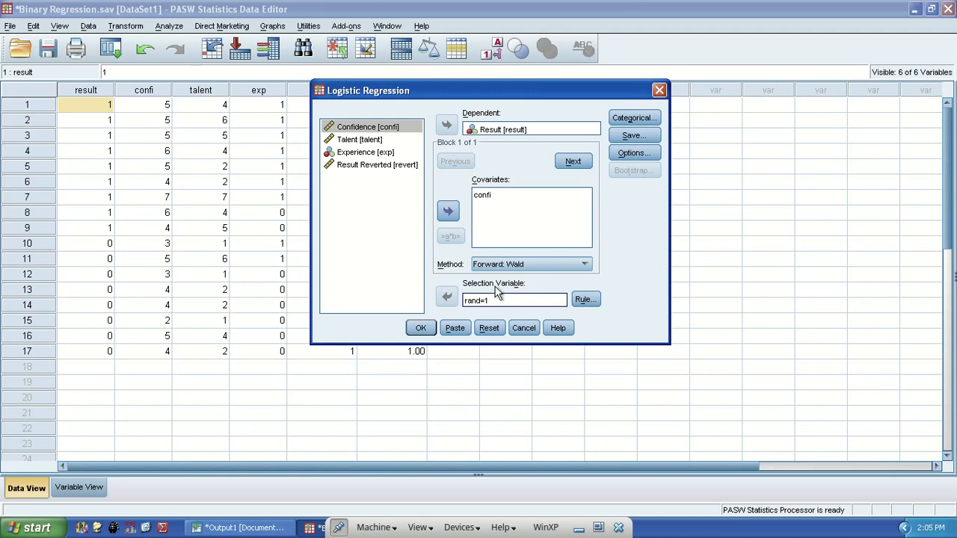
pyautogui.click(489, 327)
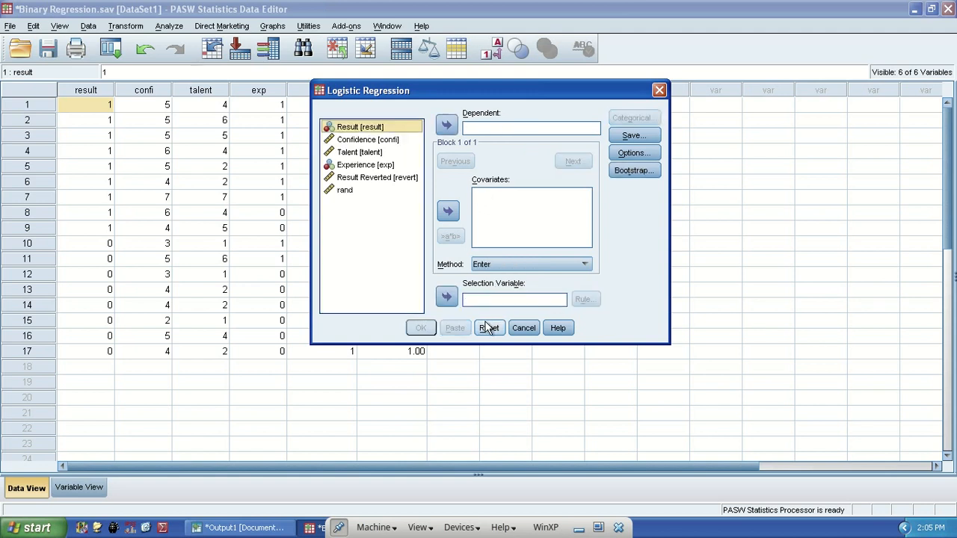
# - Assign Result as the dependent variable and Confidence as the covariate of the logistic regression
pyautogui.click(447, 126)
pyautogui.click(364, 128)
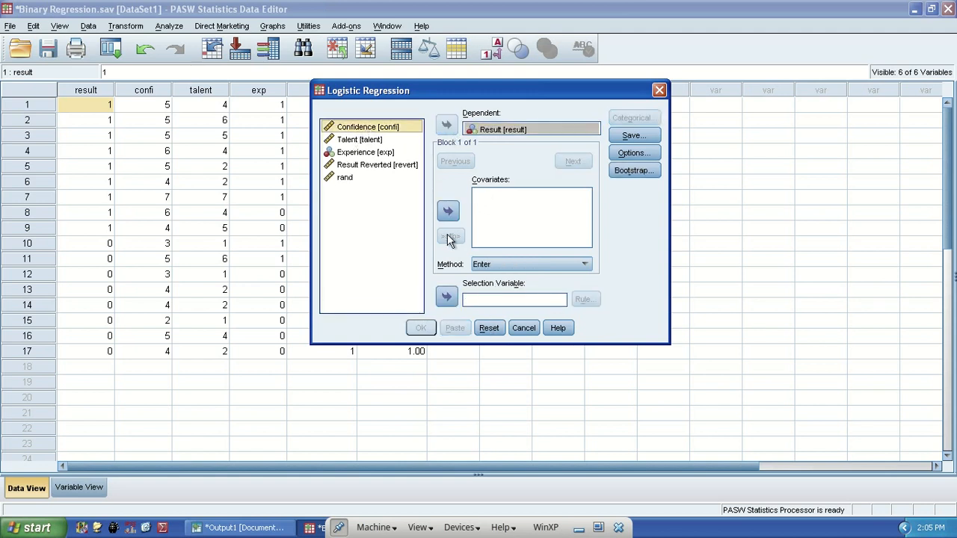
pyautogui.click(448, 211)
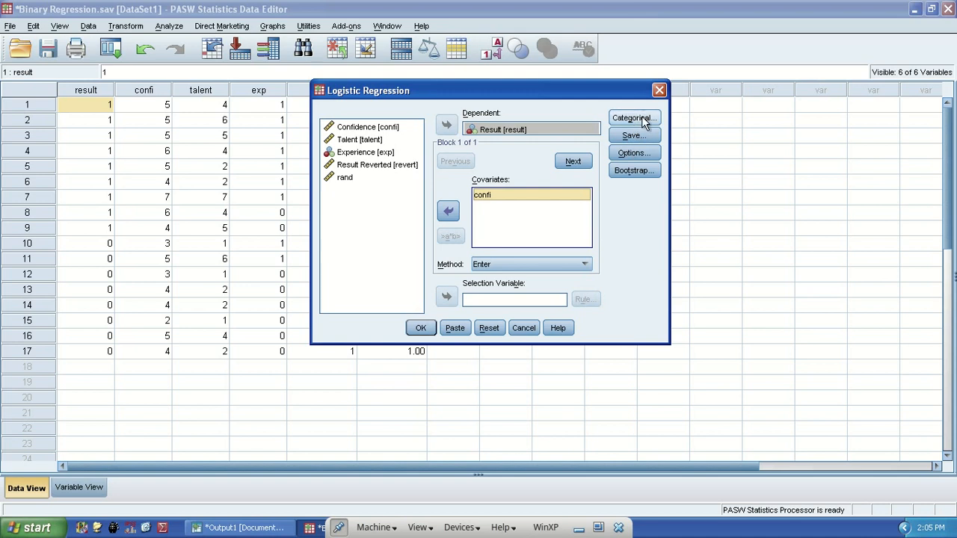
pyautogui.click(633, 118)
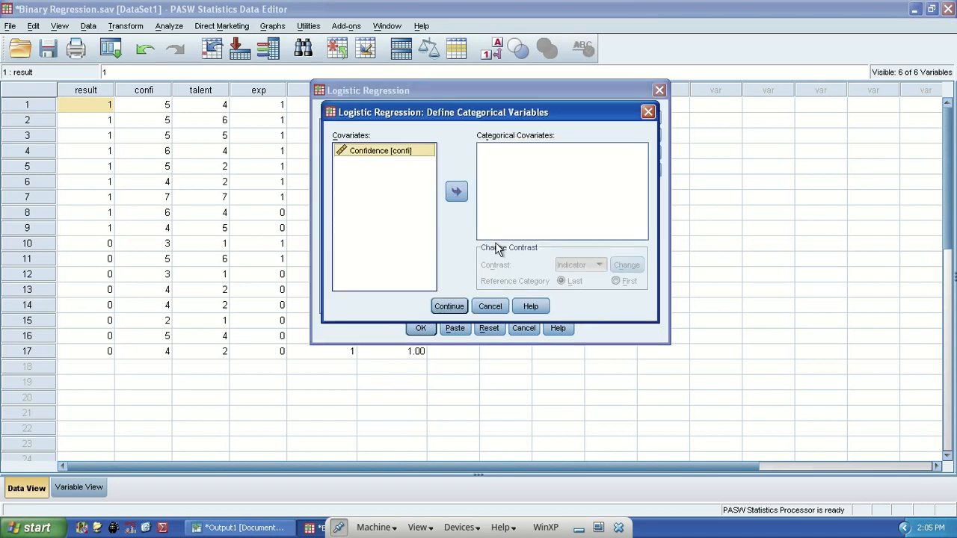
pyautogui.click(501, 306)
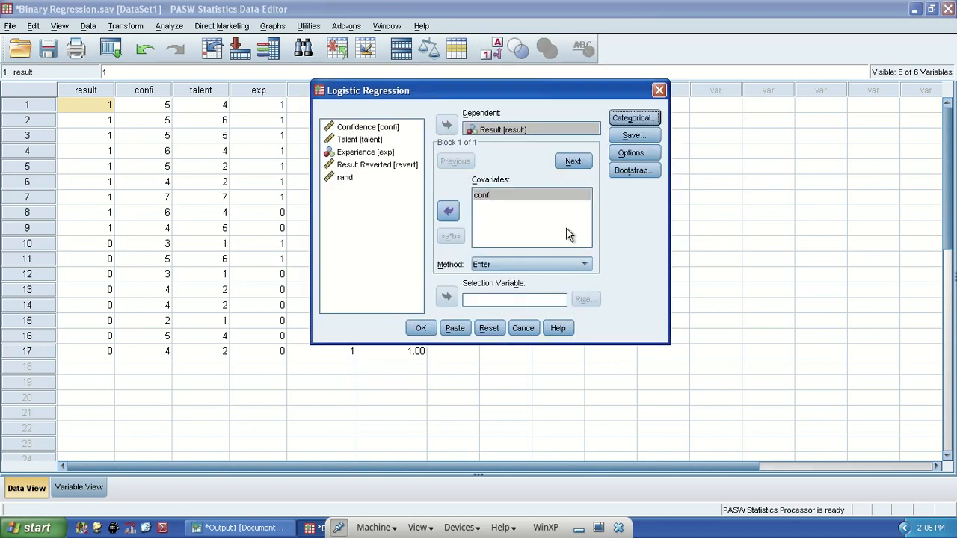
# - Set the logistic regression to save the predicted probabilities and group membership
pyautogui.click(633, 135)
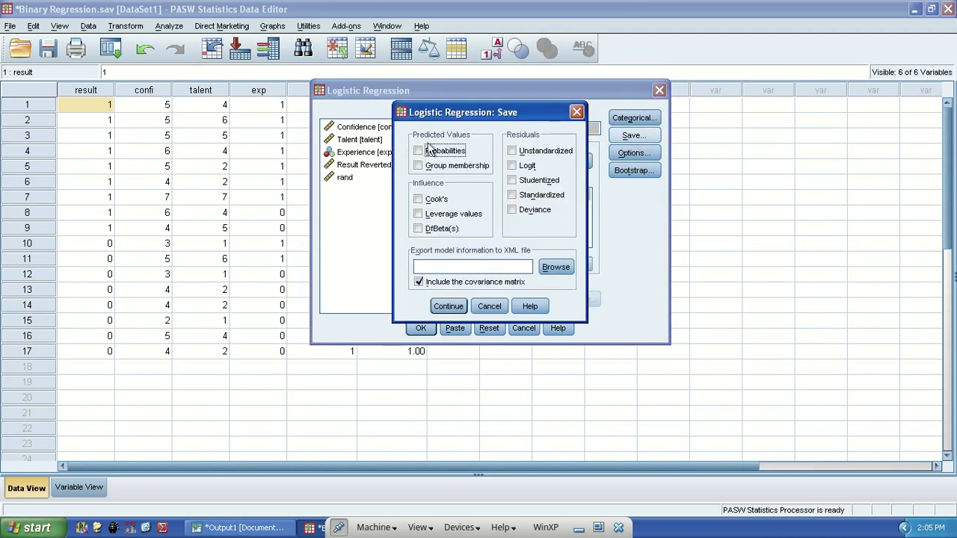
pyautogui.click(454, 166)
pyautogui.click(449, 152)
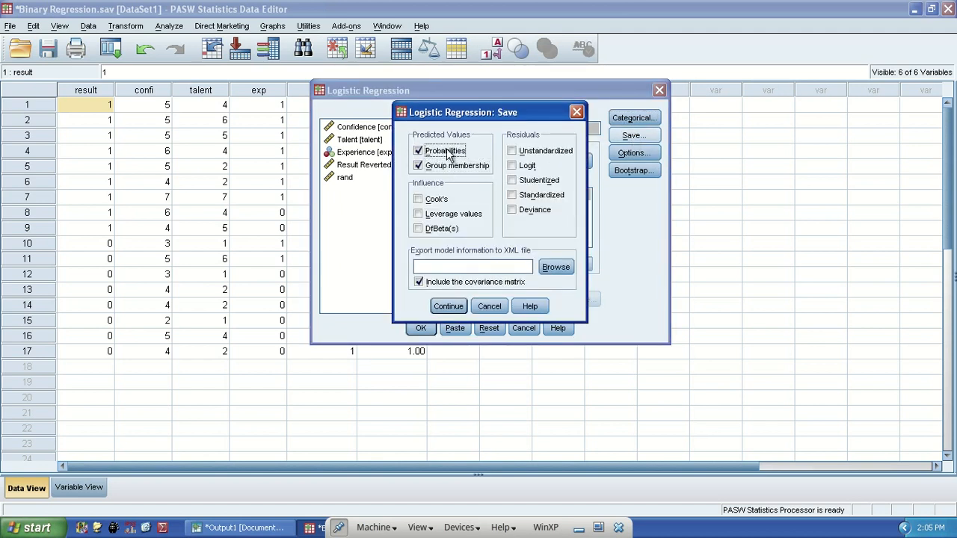
pyautogui.click(449, 306)
pyautogui.click(634, 153)
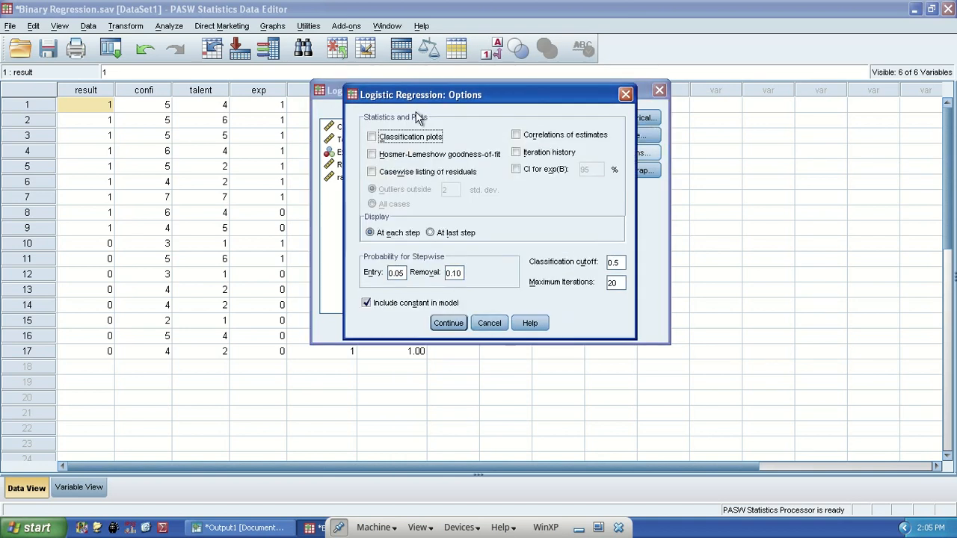
pyautogui.click(403, 157)
pyautogui.click(406, 156)
pyautogui.click(566, 141)
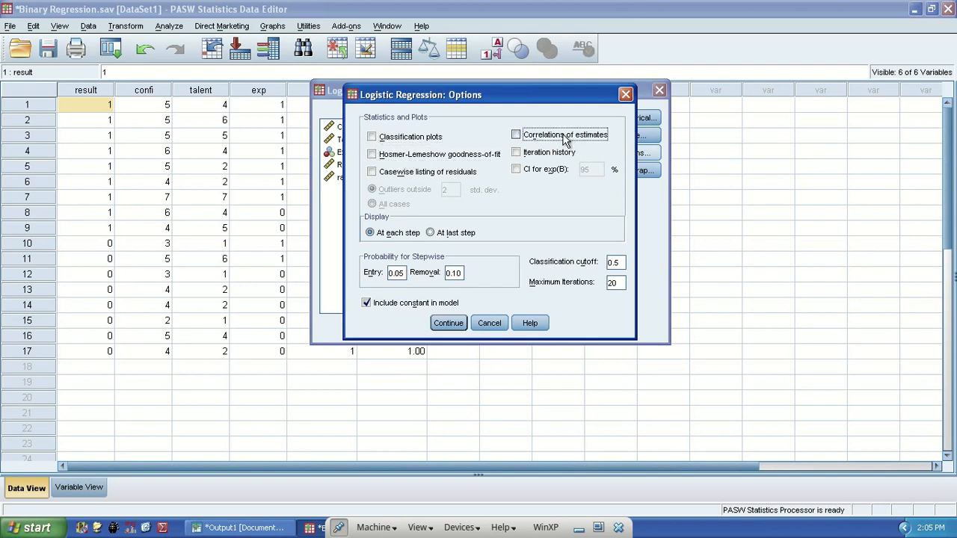
pyautogui.click(381, 139)
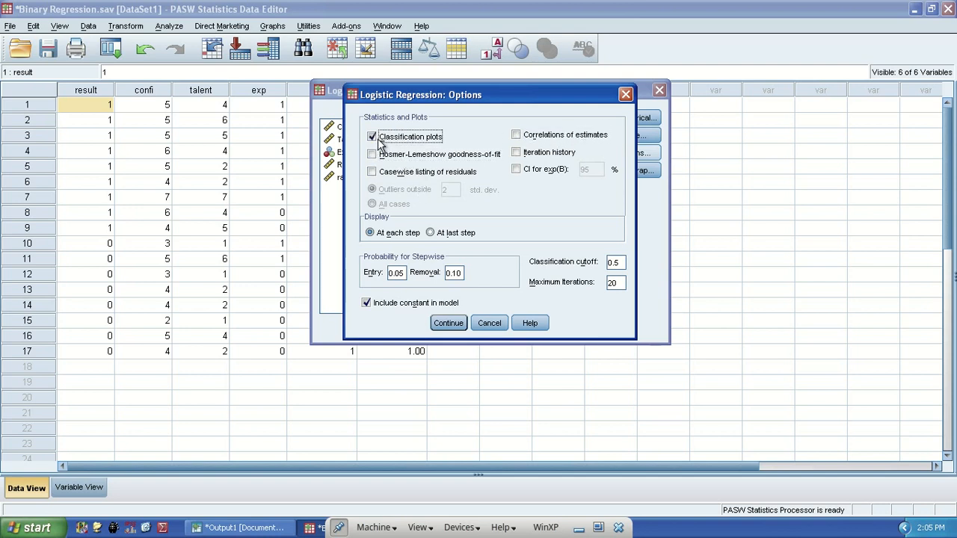
pyautogui.click(432, 142)
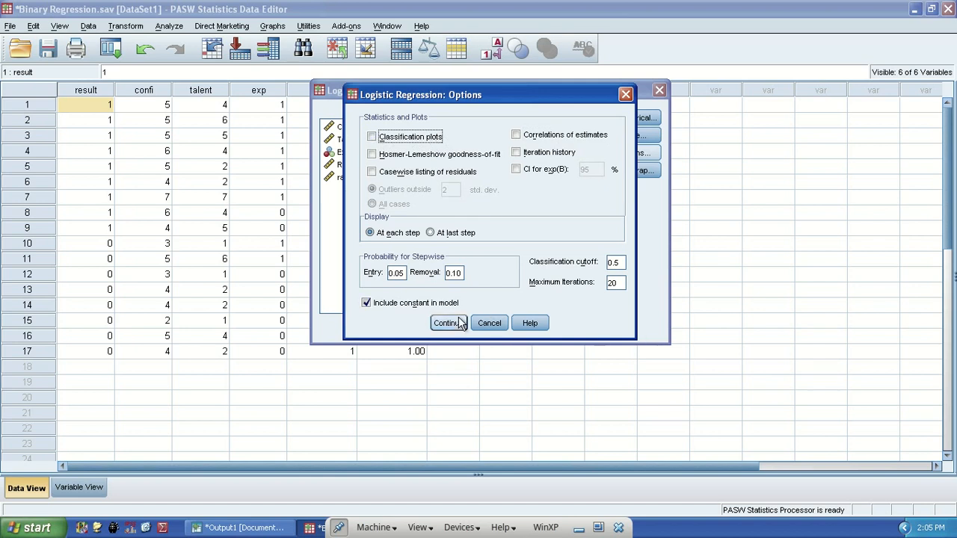
pyautogui.click(619, 262)
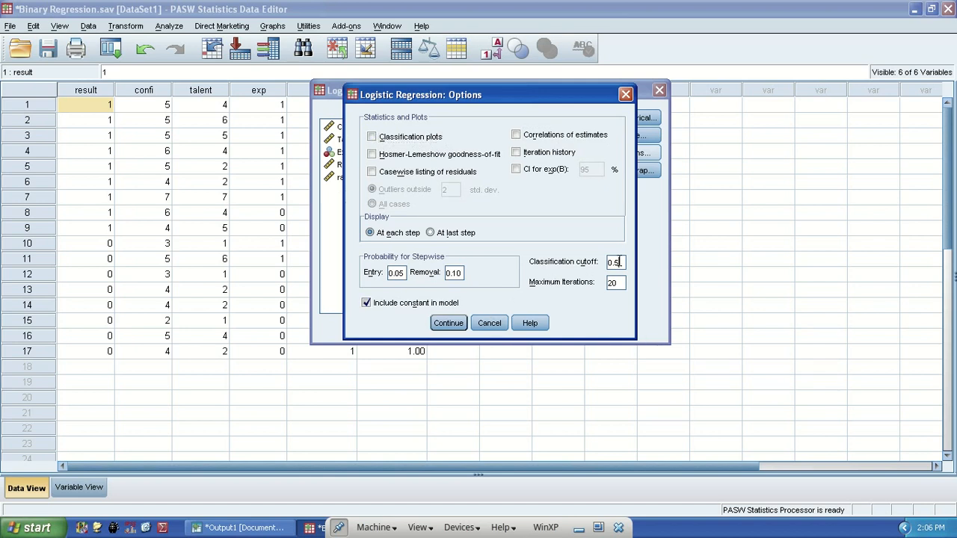
pyautogui.click(489, 323)
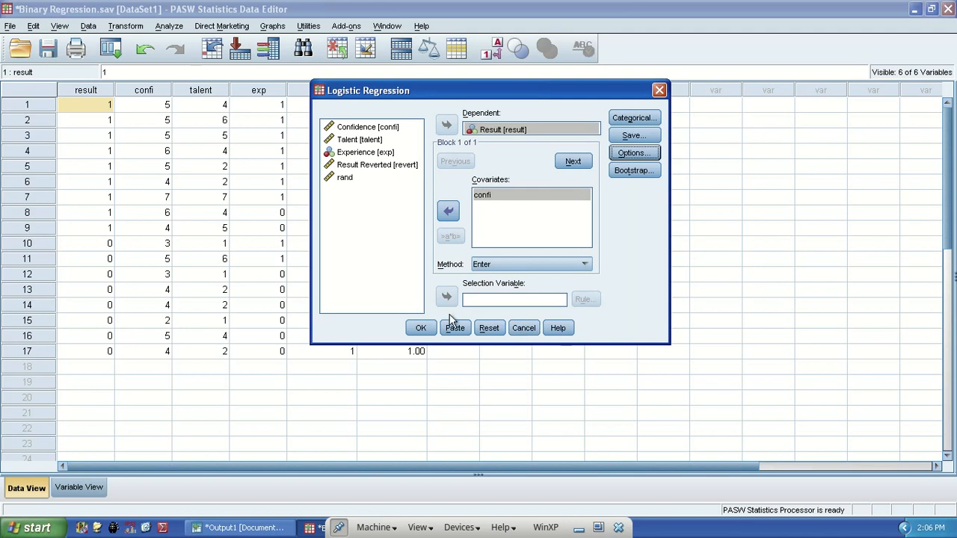
# - Run the logistic regression and return from the output viewer to the data editor
pyautogui.click(421, 329)
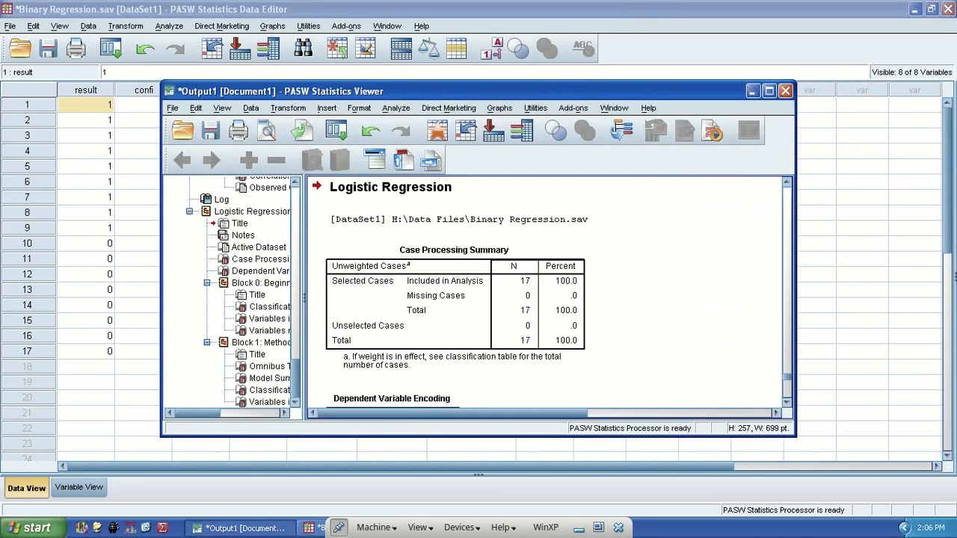
pyautogui.click(312, 526)
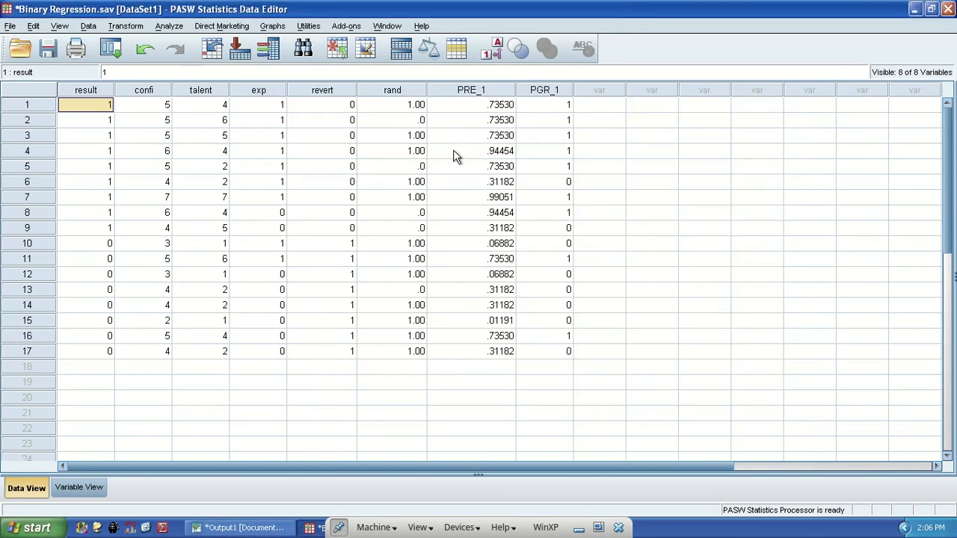
# - Compare the saved predicted probabilities with the predicted group memberships across the cases in the data set
pyautogui.click(475, 111)
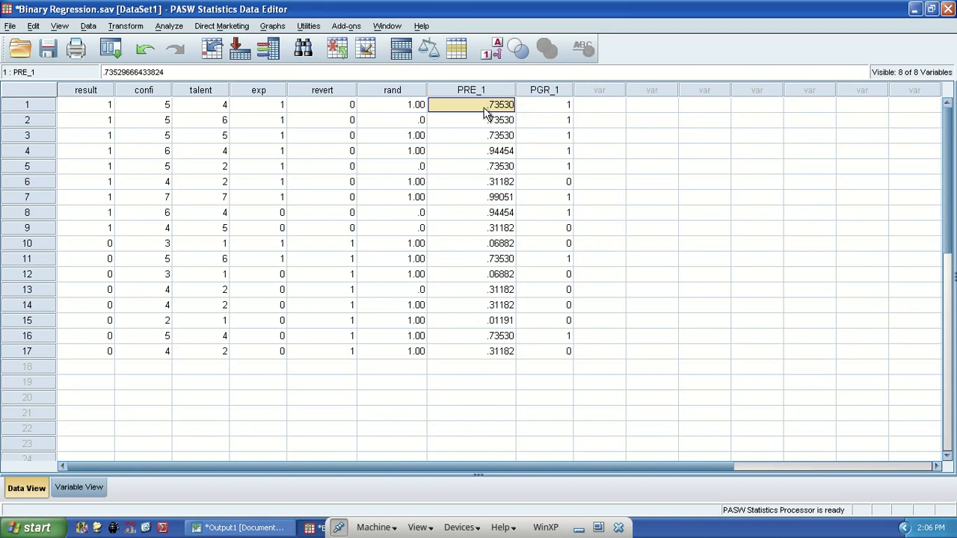
pyautogui.moveTo(485, 112); pyautogui.dragTo(485, 197)
pyautogui.moveTo(484, 232); pyautogui.dragTo(493, 356)
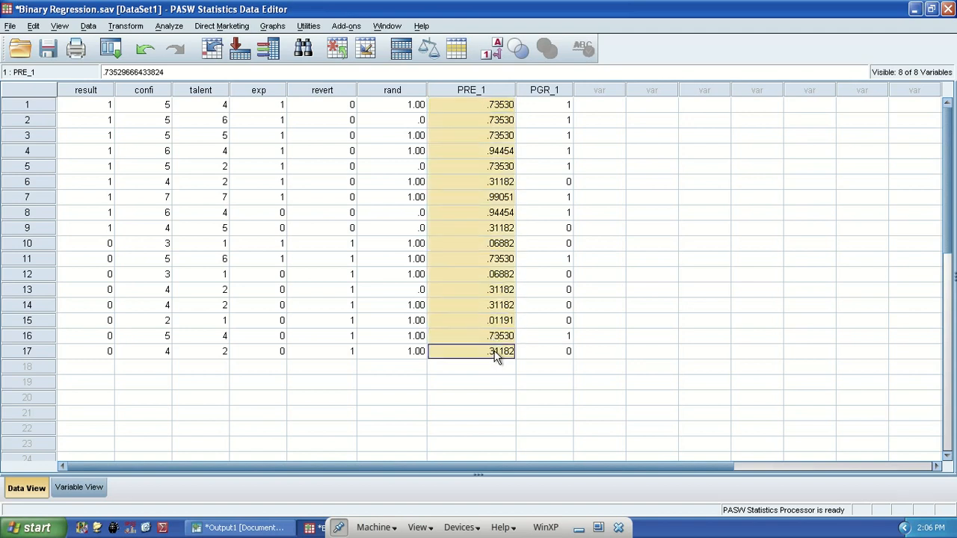
pyautogui.moveTo(563, 107); pyautogui.dragTo(568, 329)
pyautogui.click(503, 135)
pyautogui.click(559, 152)
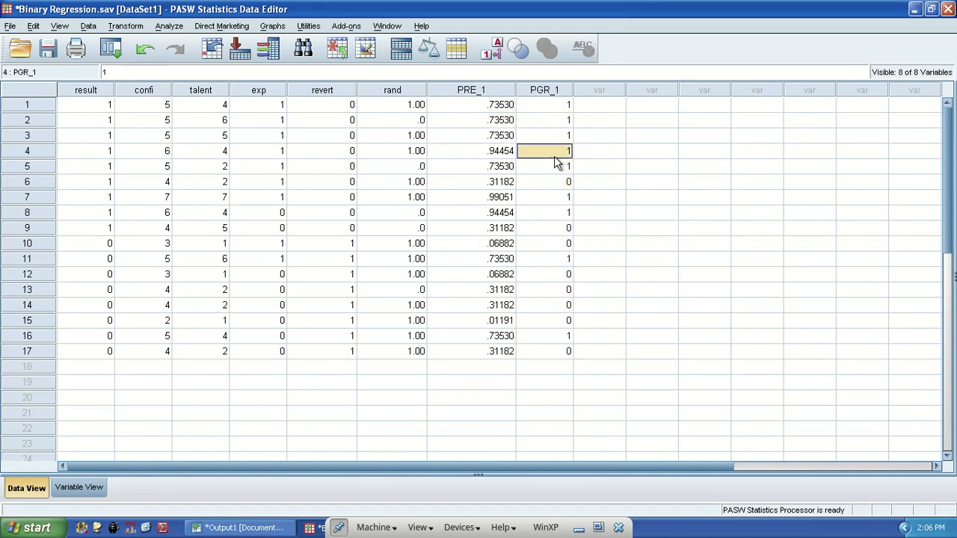
pyautogui.click(502, 184)
pyautogui.click(565, 184)
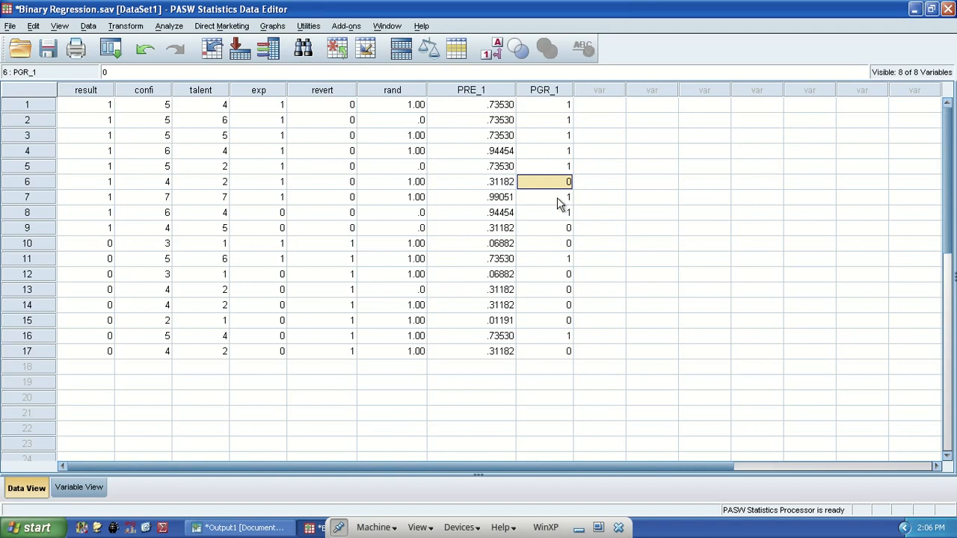
# - Start a discriminant analysis with Result as the grouping variable, ranging from a minimum of 0 to a maximum of 1
pyautogui.click(169, 26)
pyautogui.moveTo(208, 166)
pyautogui.moveTo(223, 206)
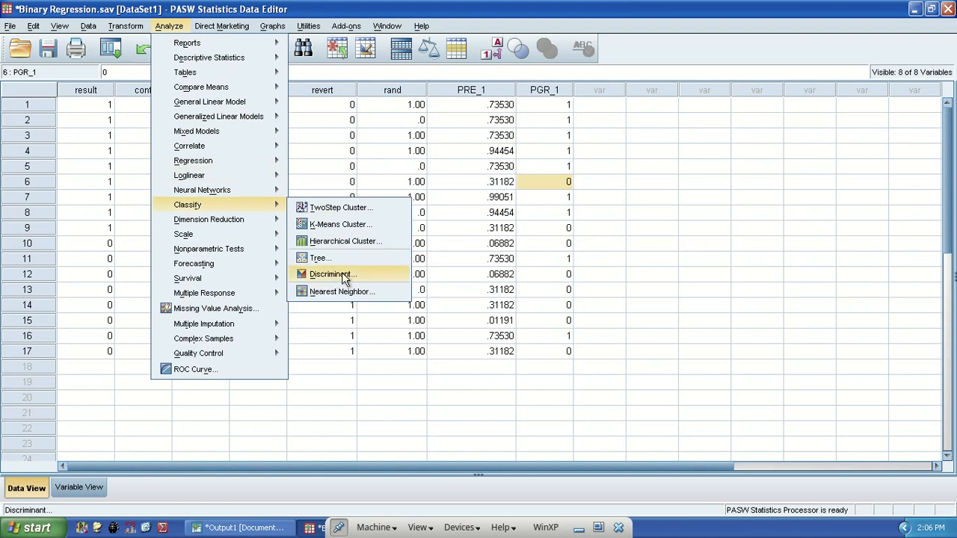
pyautogui.click(330, 272)
pyautogui.moveTo(519, 162); pyautogui.dragTo(545, 125)
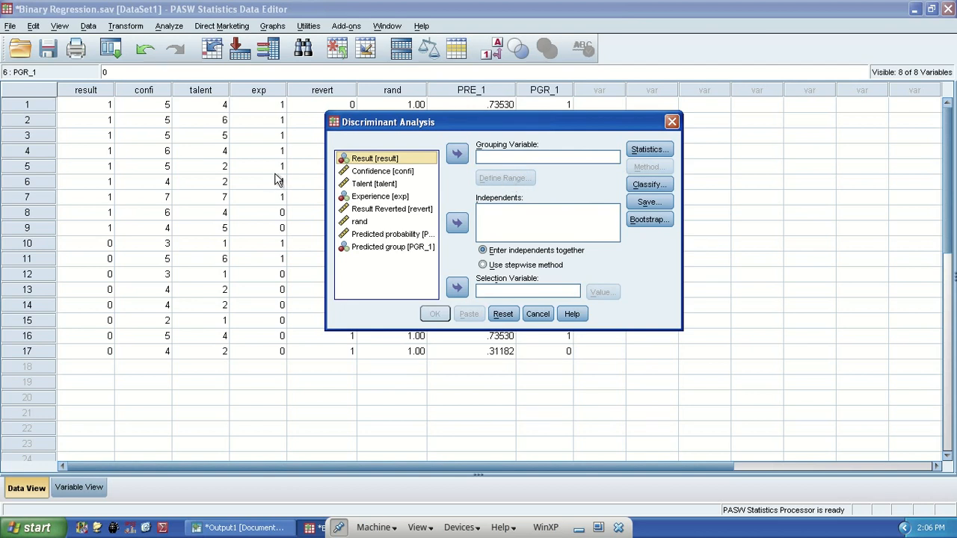
pyautogui.click(510, 217)
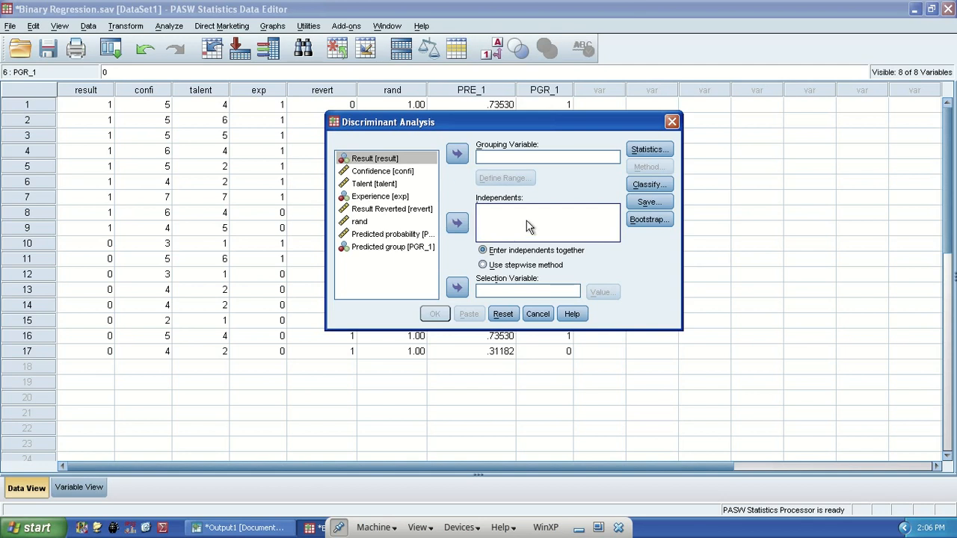
pyautogui.click(456, 153)
pyautogui.click(503, 180)
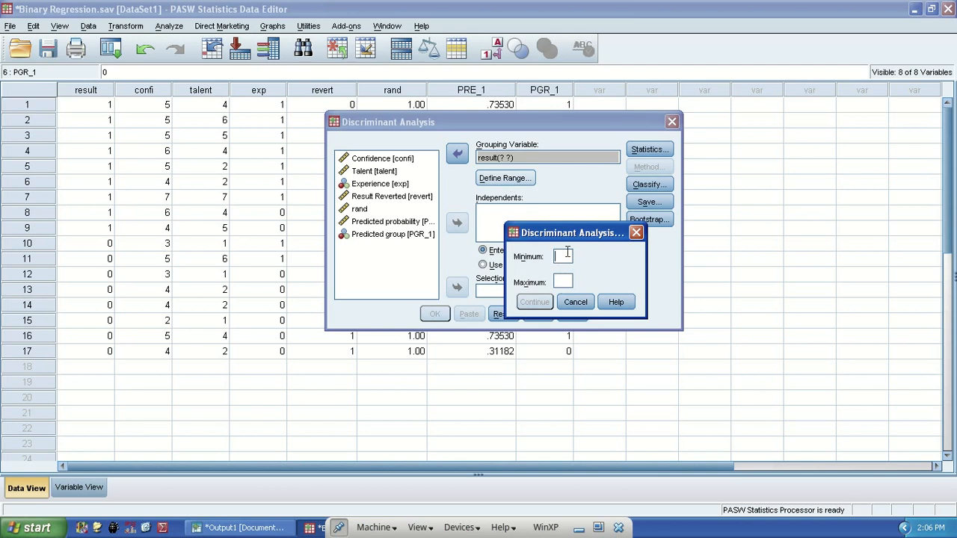
pyautogui.press('Tab')
pyautogui.write('1')
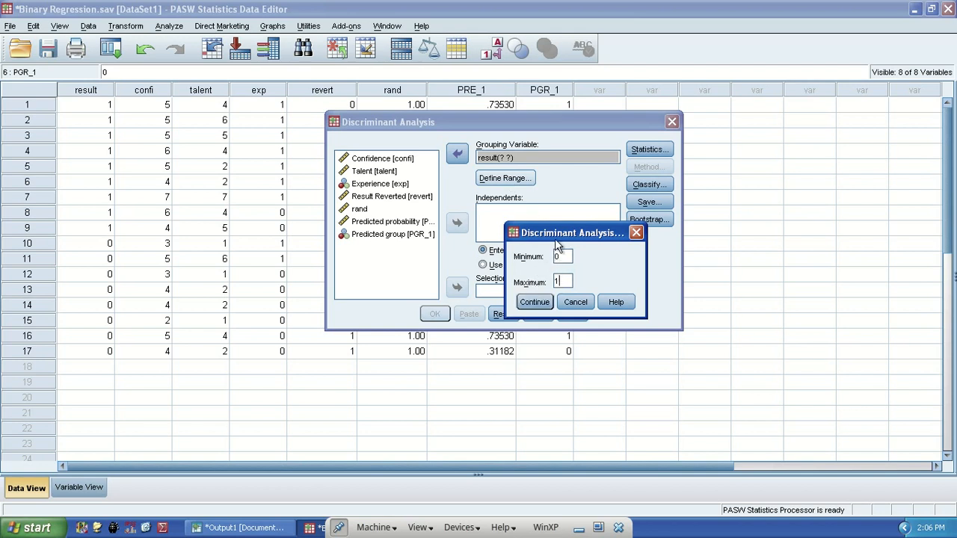
pyautogui.click(534, 302)
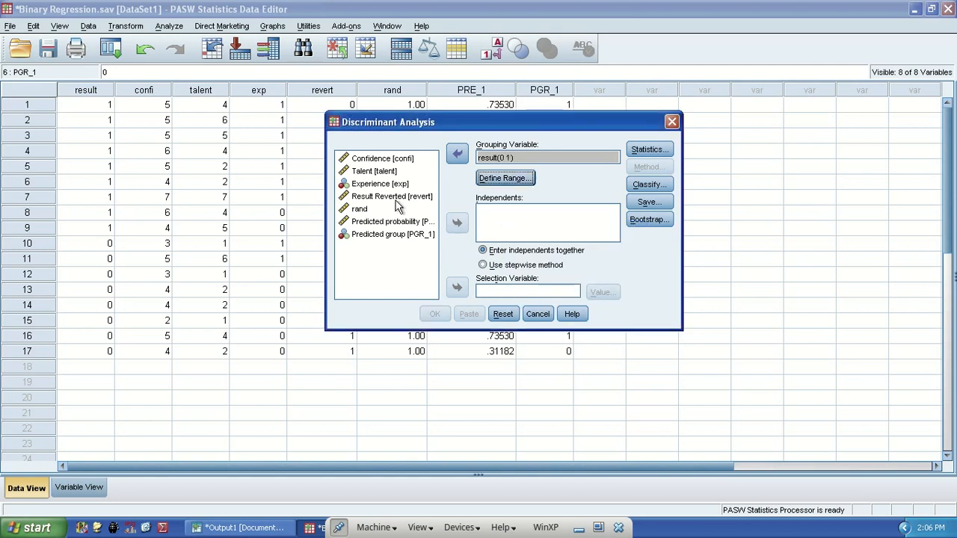
# - Add Confidence as the independent variable of the discriminant analysis
pyautogui.click(374, 160)
pyautogui.click(456, 224)
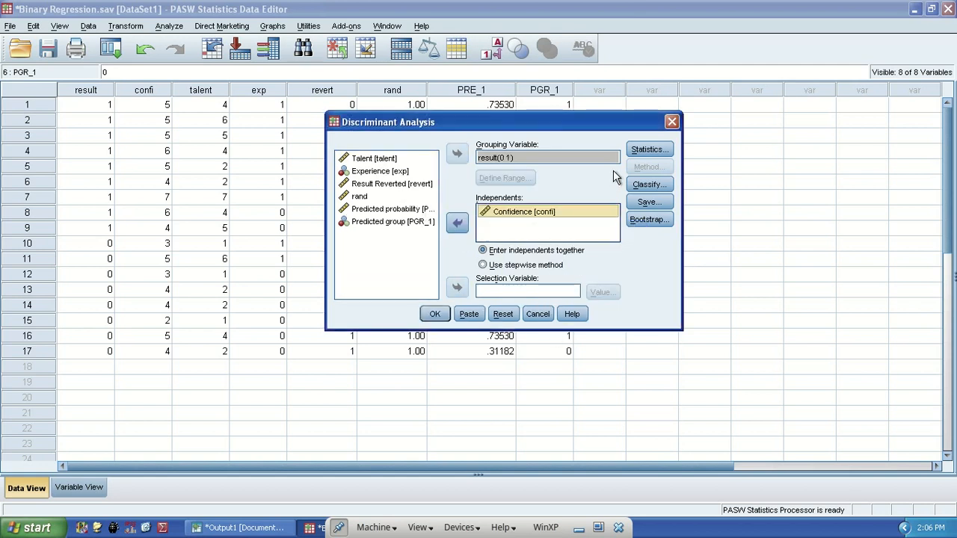
pyautogui.click(649, 150)
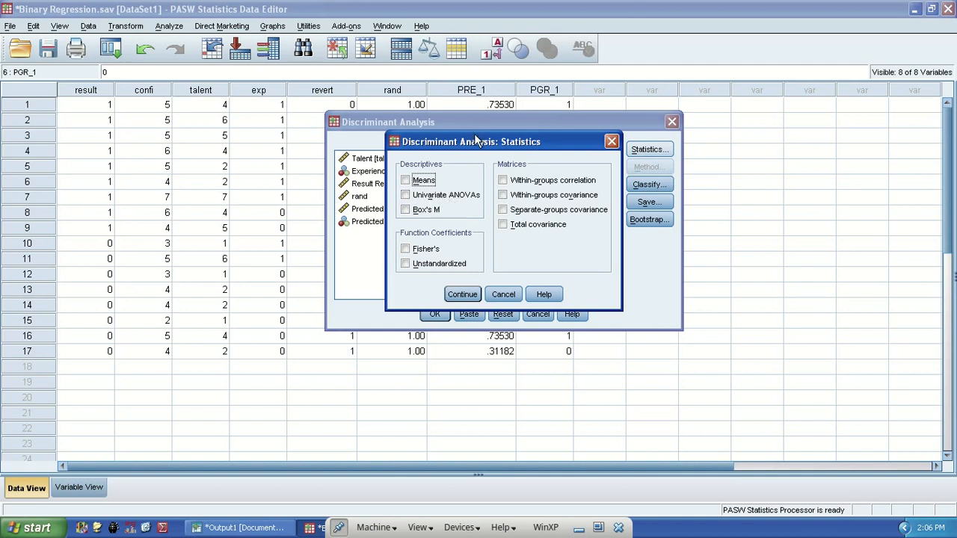
pyautogui.moveTo(474, 146); pyautogui.dragTo(477, 203)
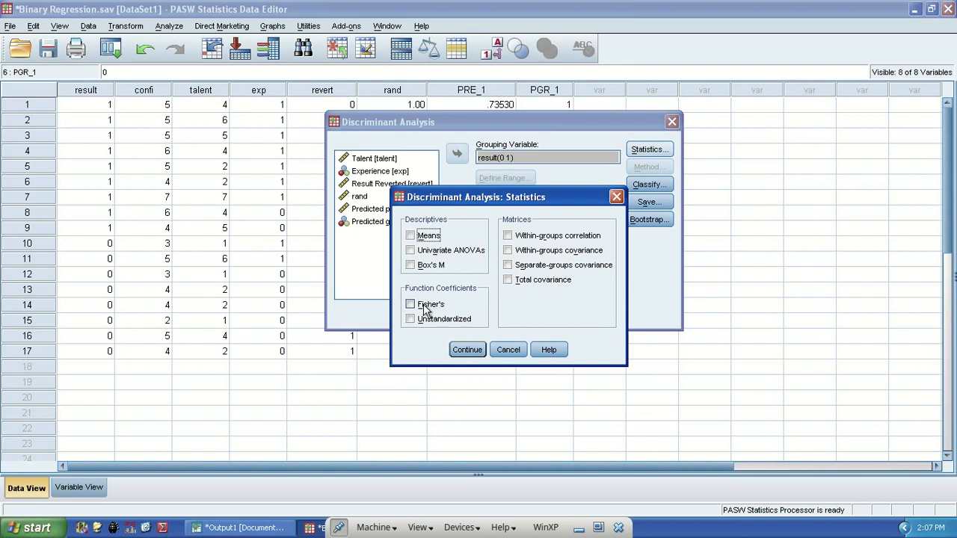
pyautogui.click(505, 350)
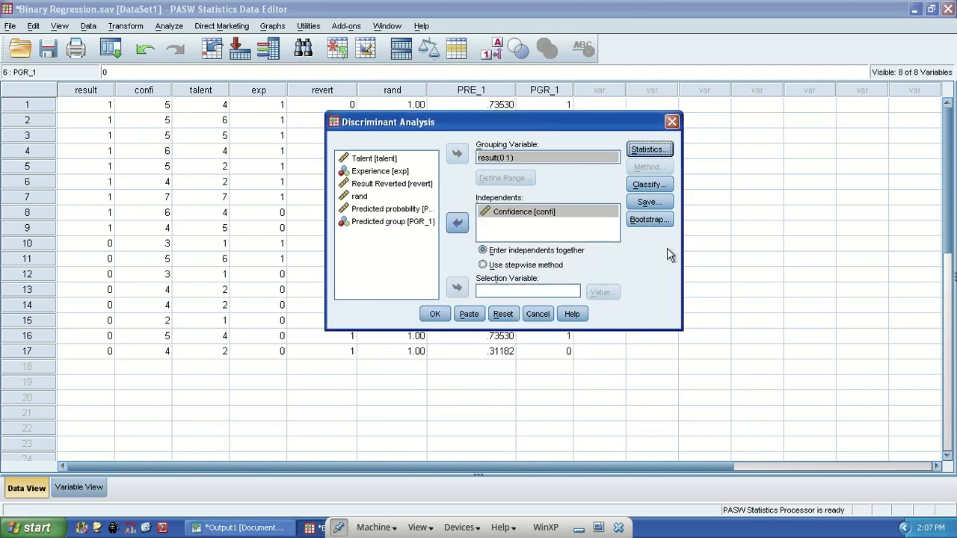
# - Examine the two prior probability options in the discriminant analysis's classification settings and cancel the analysis without running it
pyautogui.click(643, 187)
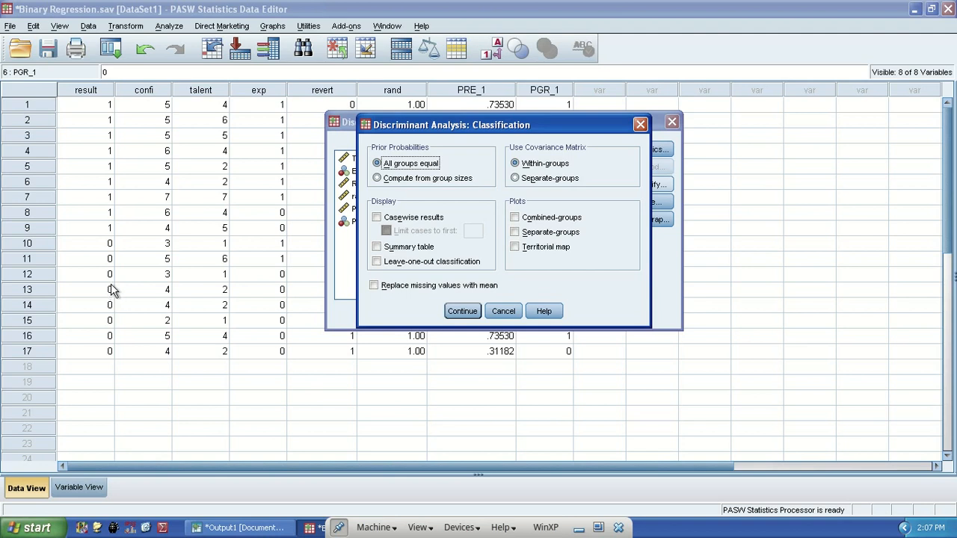
pyautogui.click(403, 179)
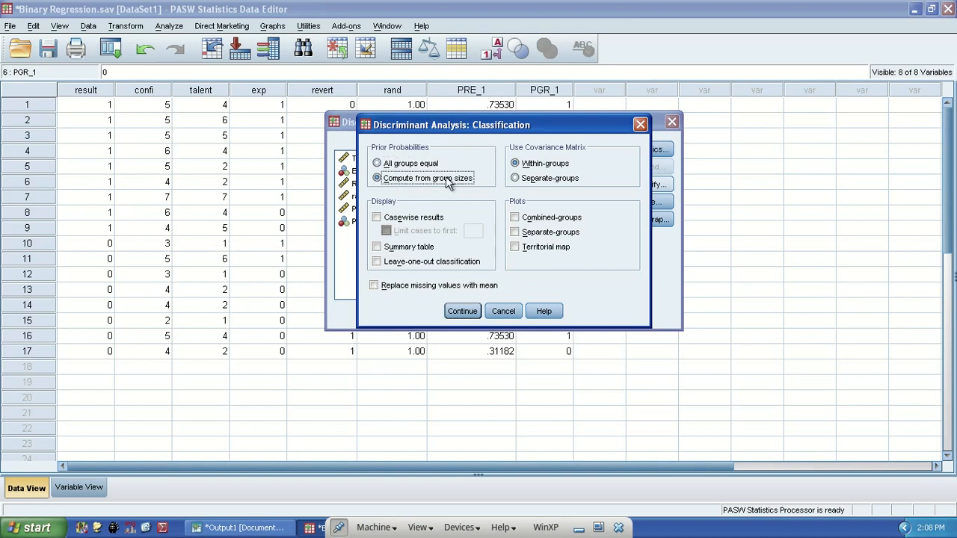
pyautogui.click(424, 166)
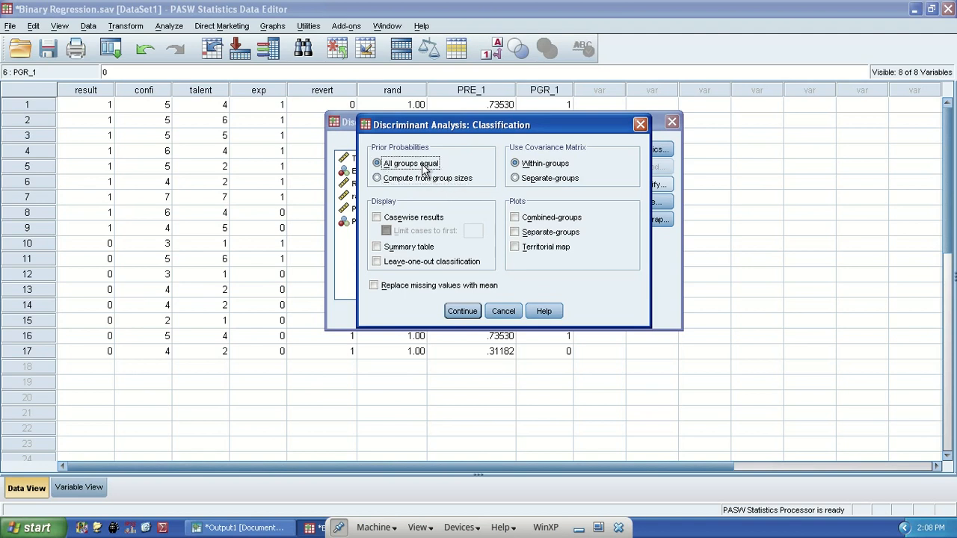
pyautogui.click(507, 313)
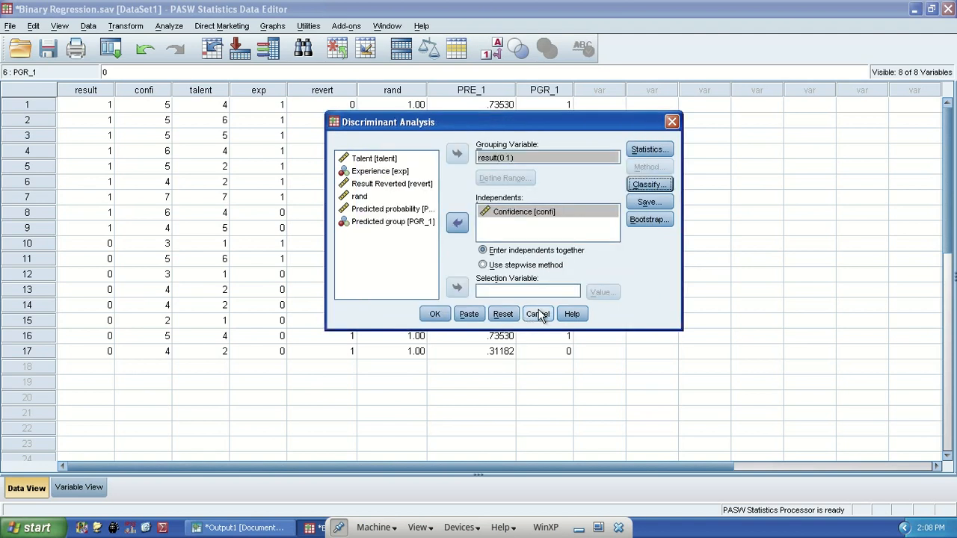
pyautogui.click(540, 312)
# - Examine the classification cutoff in the logistic regression options and close the logistic regression setup without changes
pyautogui.click(111, 49)
pyautogui.click(131, 73)
pyautogui.click(623, 199)
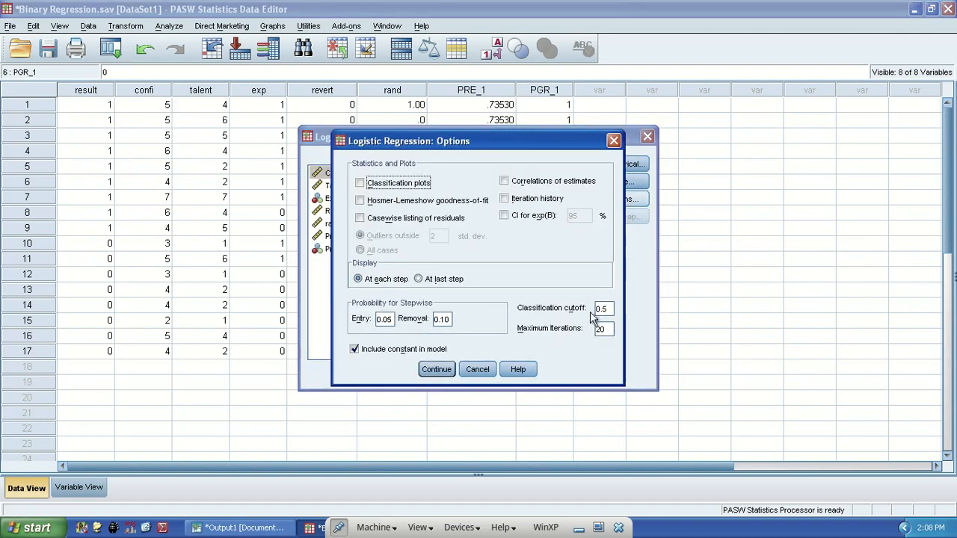
pyautogui.click(605, 308)
pyautogui.moveTo(609, 308); pyautogui.dragTo(587, 308)
pyautogui.click(478, 370)
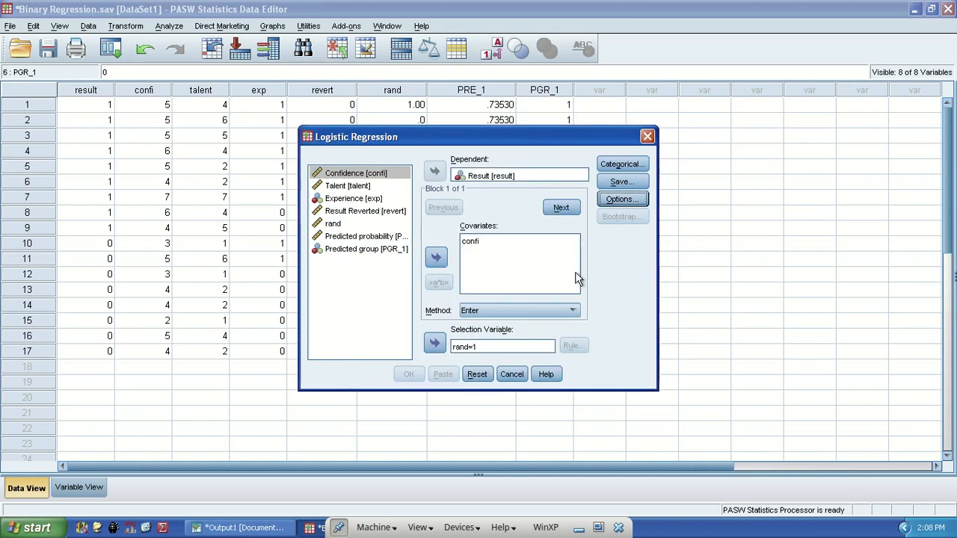
pyautogui.click(648, 137)
# - Start a new discriminant analysis and request a summary table in its classification settings
pyautogui.click(111, 49)
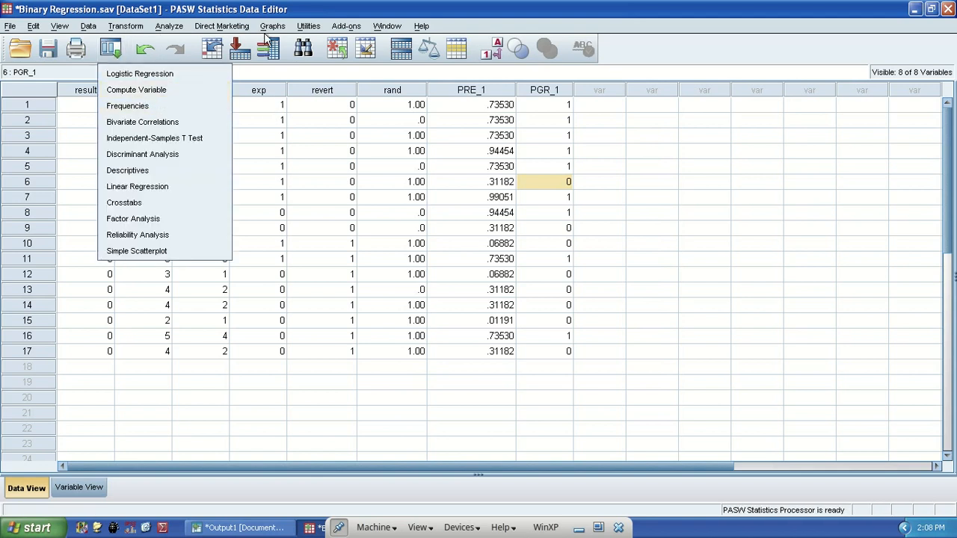
pyautogui.click(169, 25)
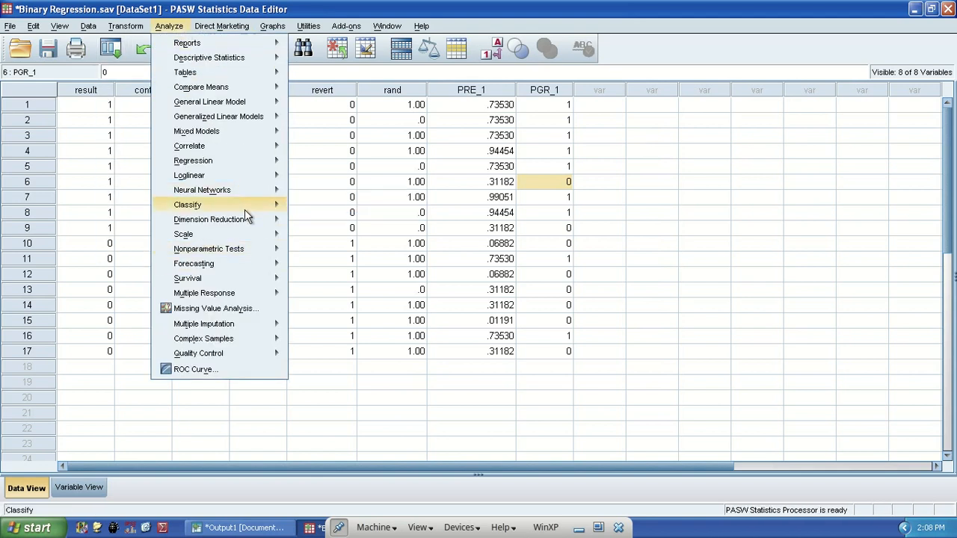
pyautogui.moveTo(244, 209)
pyautogui.click(365, 274)
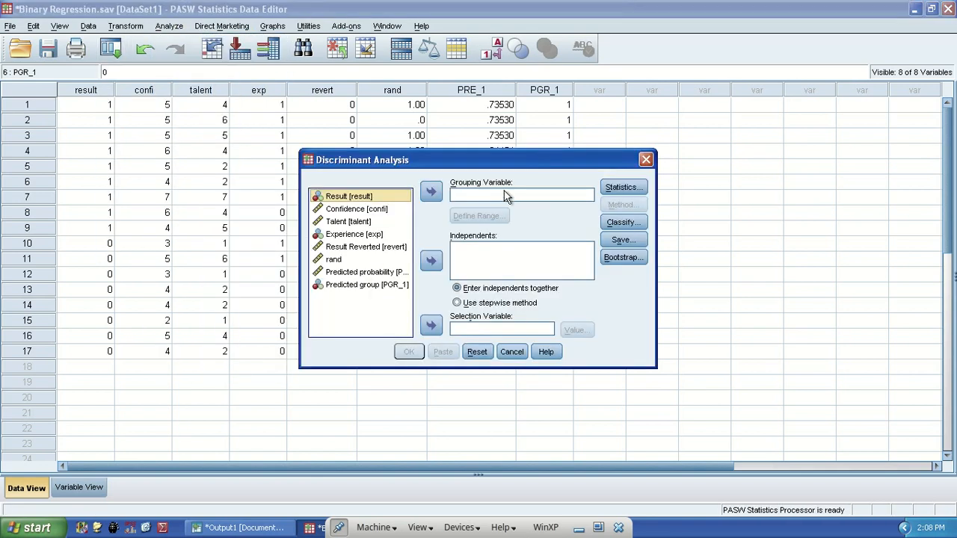
pyautogui.click(622, 187)
pyautogui.click(442, 332)
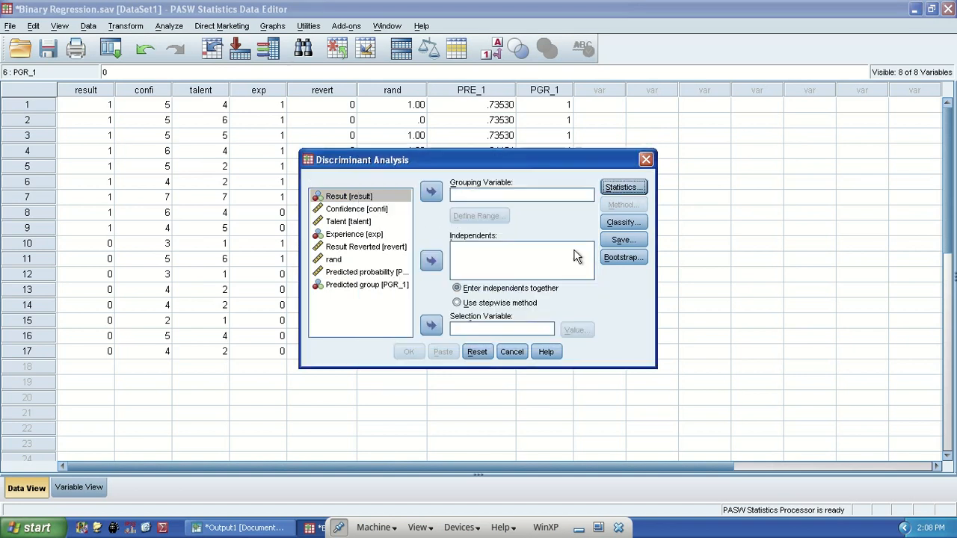
pyautogui.click(622, 222)
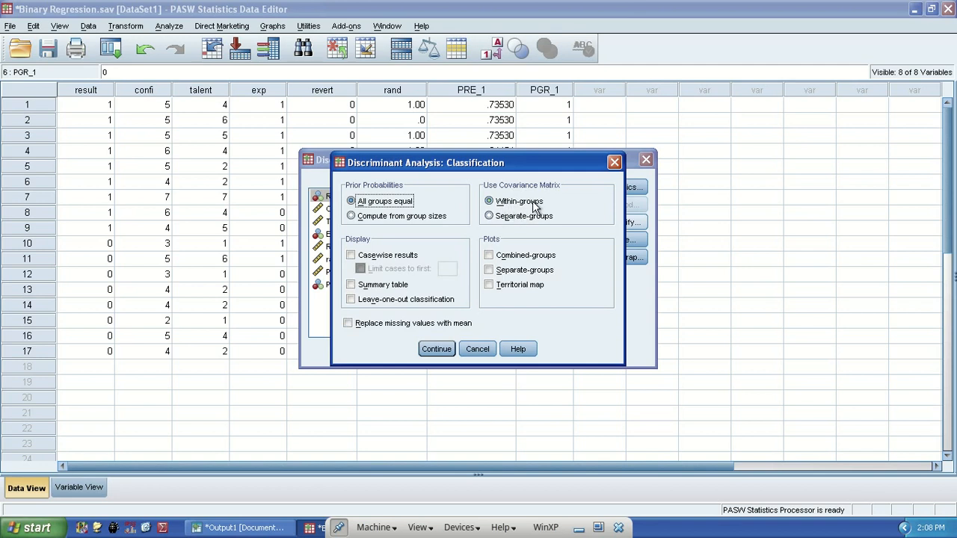
pyautogui.click(379, 288)
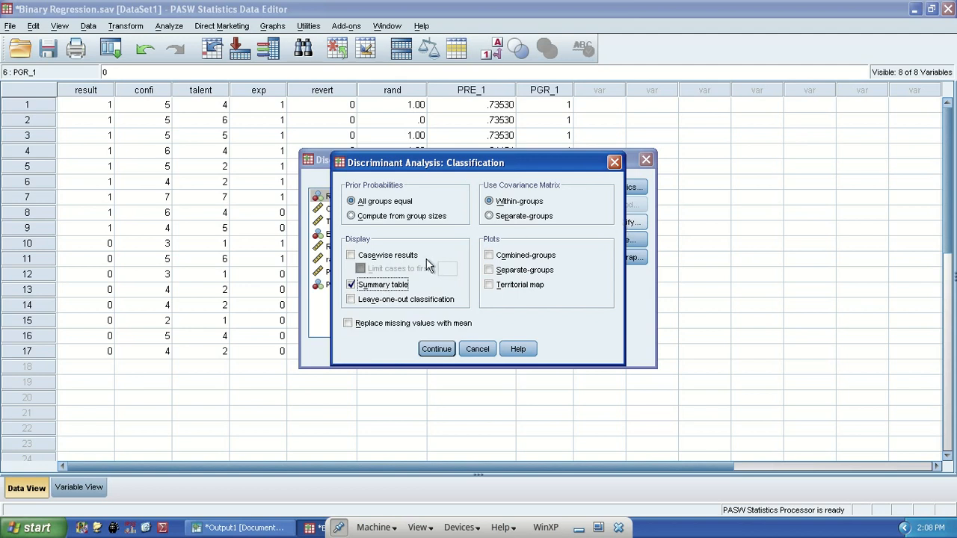
pyautogui.click(437, 349)
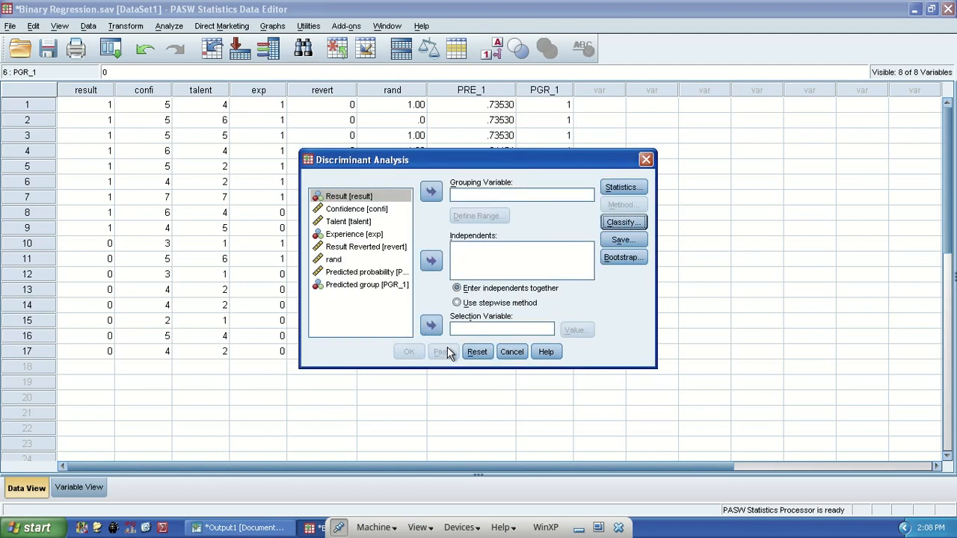
# - Set Result as the grouping variable with a range of 0 to 1 and Confidence as the independent variable
pyautogui.click(435, 190)
pyautogui.click(496, 215)
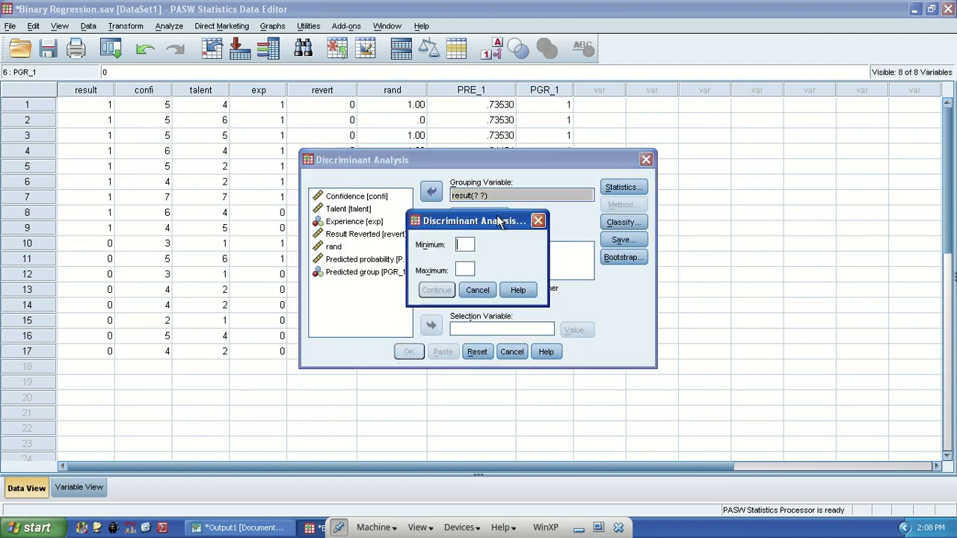
pyautogui.write('0')
pyautogui.press('Tab')
pyautogui.write('1')
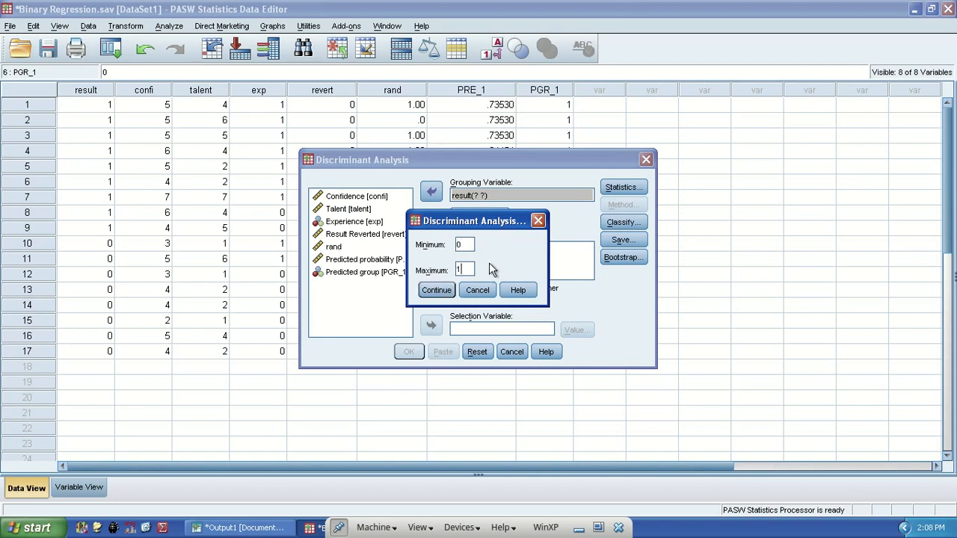
pyautogui.click(436, 290)
pyautogui.click(365, 196)
pyautogui.click(432, 260)
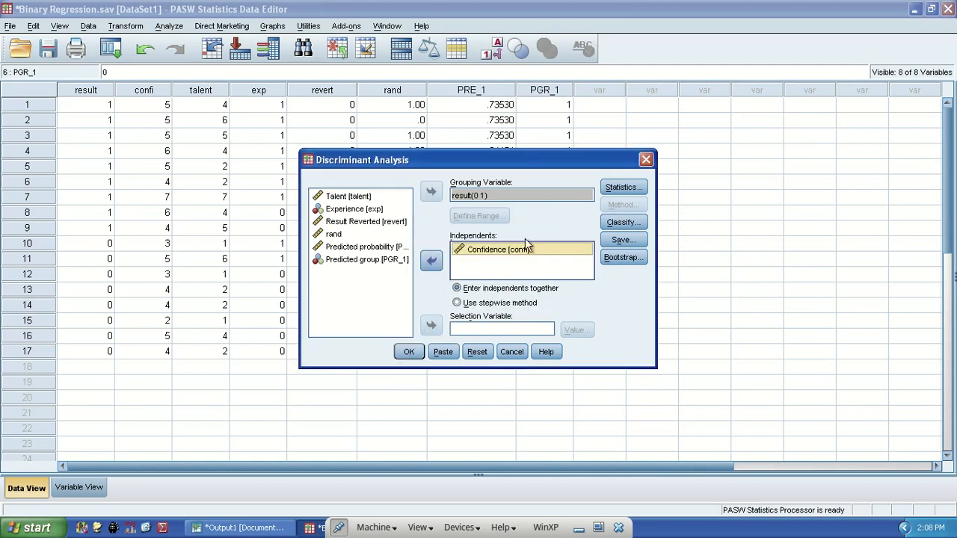
# - Request univariate ANOVAs, Box's M, Fisher's and unstandardized function coefficients, and the separate-groups covariance matrix for the discriminant analysis
pyautogui.click(623, 187)
pyautogui.click(508, 238)
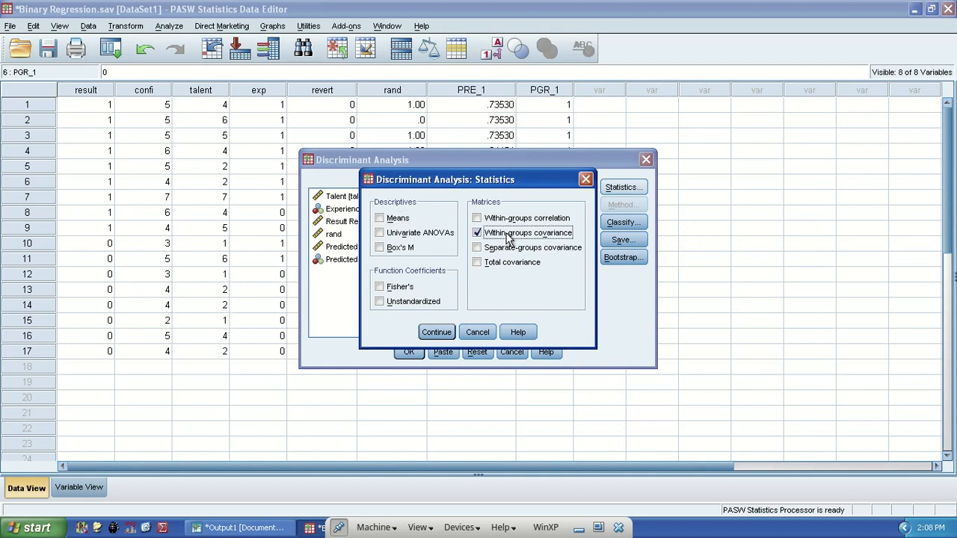
pyautogui.click(524, 251)
pyautogui.click(479, 233)
pyautogui.click(394, 249)
pyautogui.click(394, 234)
pyautogui.click(392, 290)
pyautogui.click(395, 302)
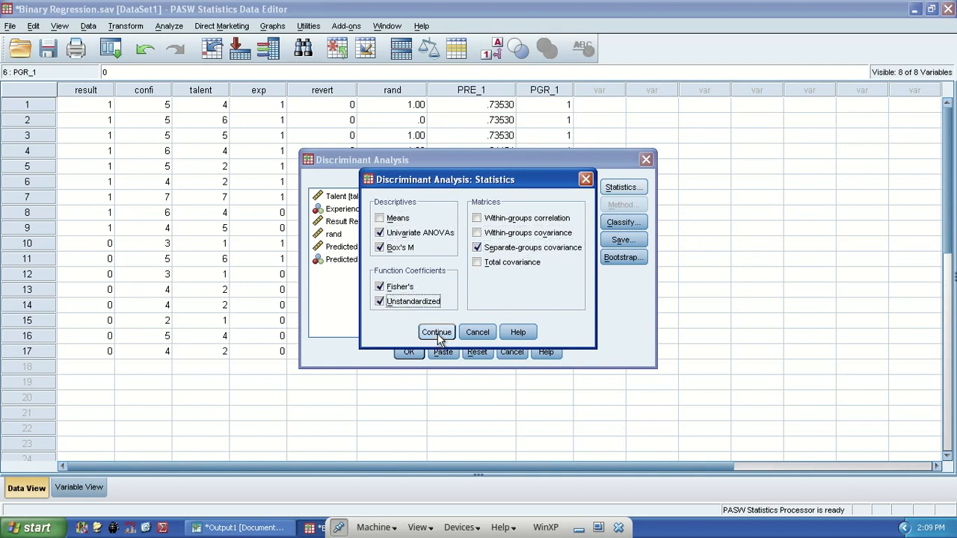
pyautogui.click(436, 333)
# - Run the discriminant analysis and maximize the output viewer window on its results
pyautogui.click(408, 352)
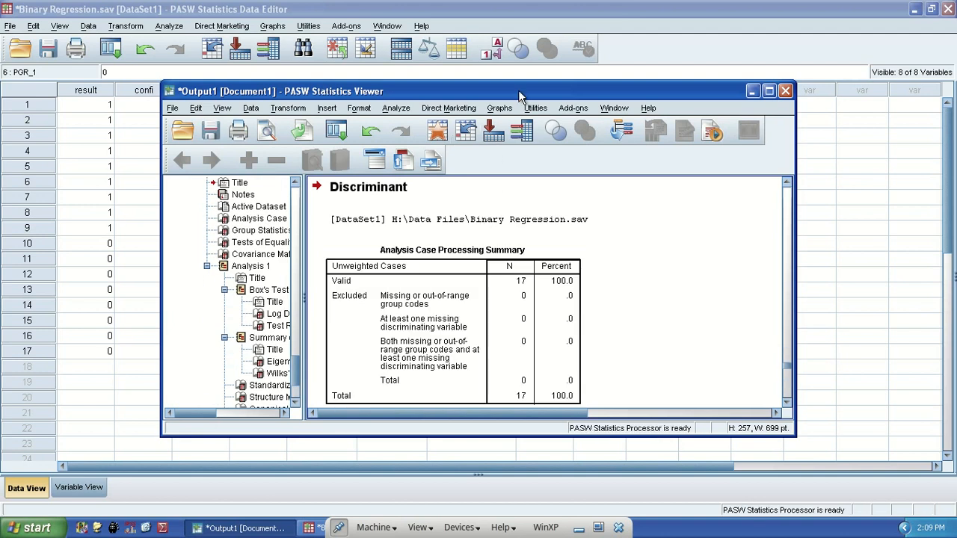
pyautogui.doubleClick(518, 89)
pyautogui.click(114, 213)
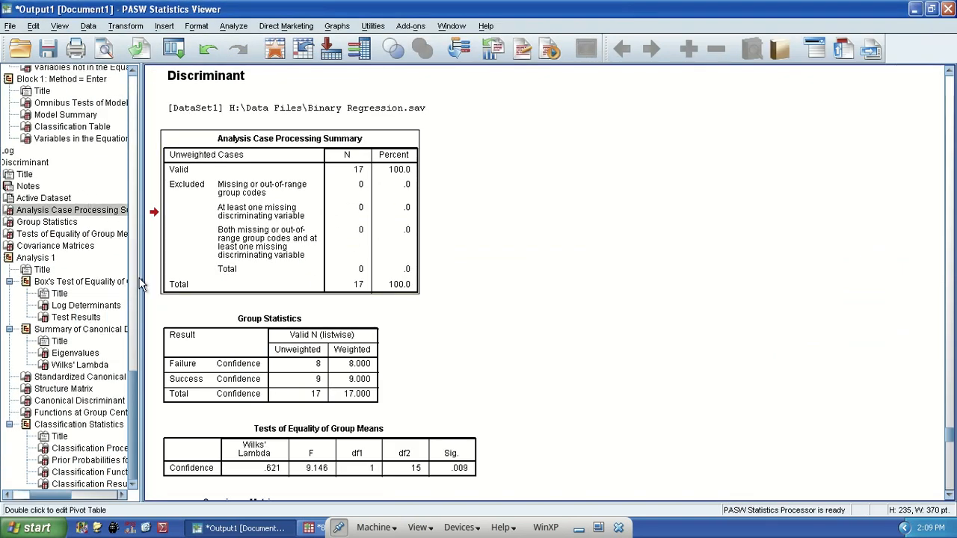
# - Collapse all four Logistic Regression groups in the output outline
pyautogui.moveTo(132, 385); pyautogui.dragTo(132, 89)
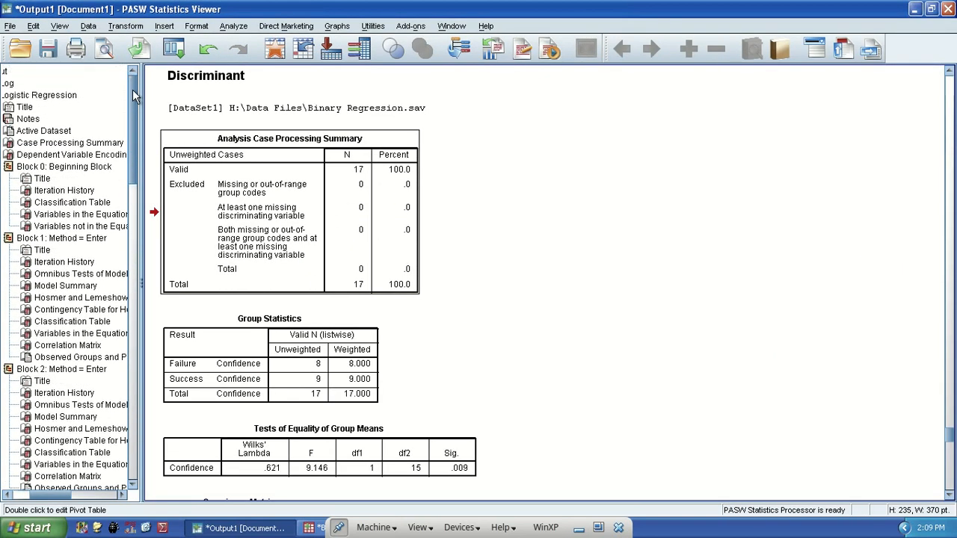
pyautogui.moveTo(49, 495); pyautogui.dragTo(28, 495)
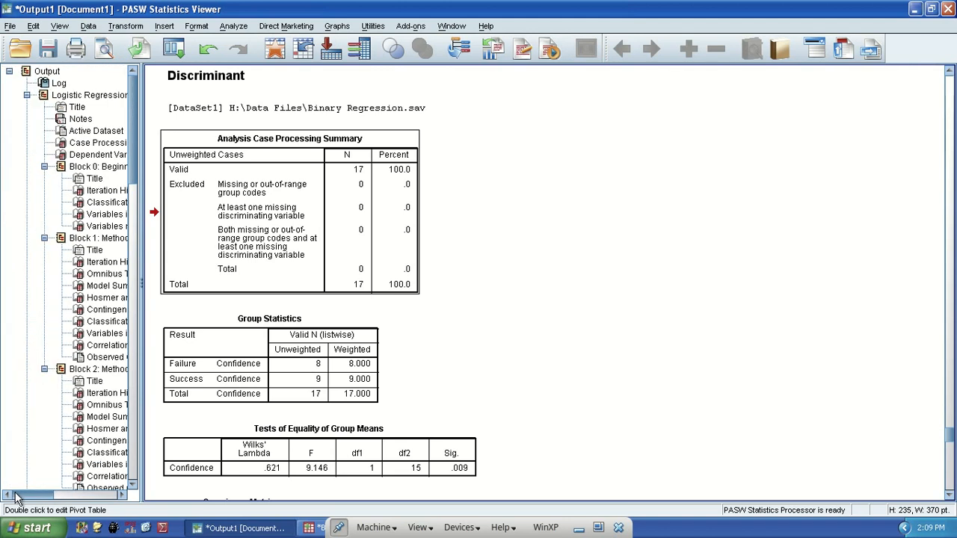
pyautogui.click(27, 95)
pyautogui.click(22, 119)
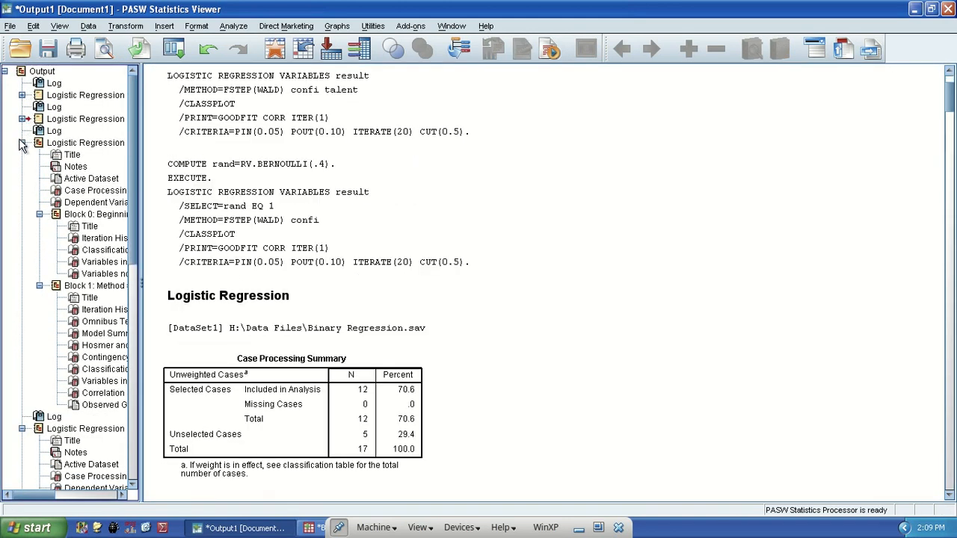
pyautogui.click(22, 142)
pyautogui.click(22, 167)
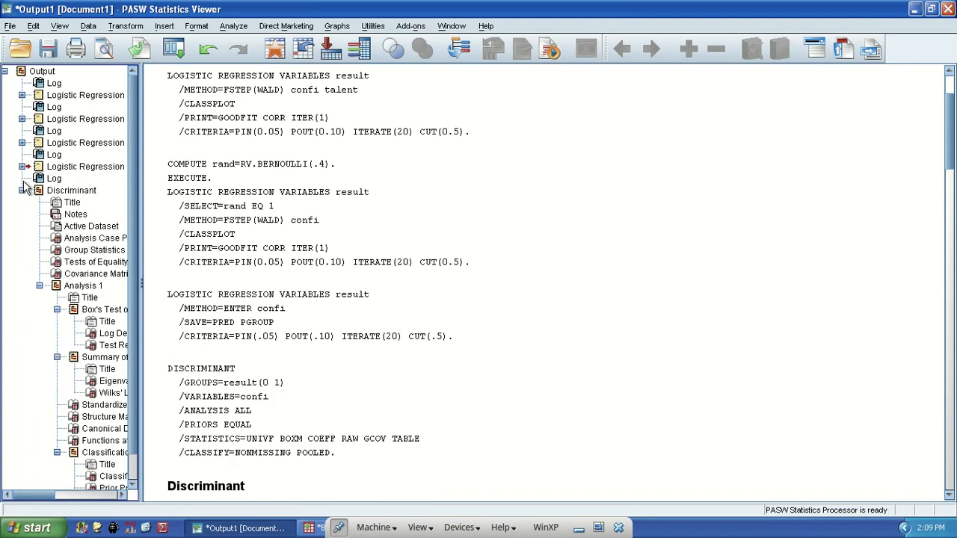
# - Delete the three older Logistic Regression result groups from the output, keeping only the most recent one
pyautogui.click(37, 144)
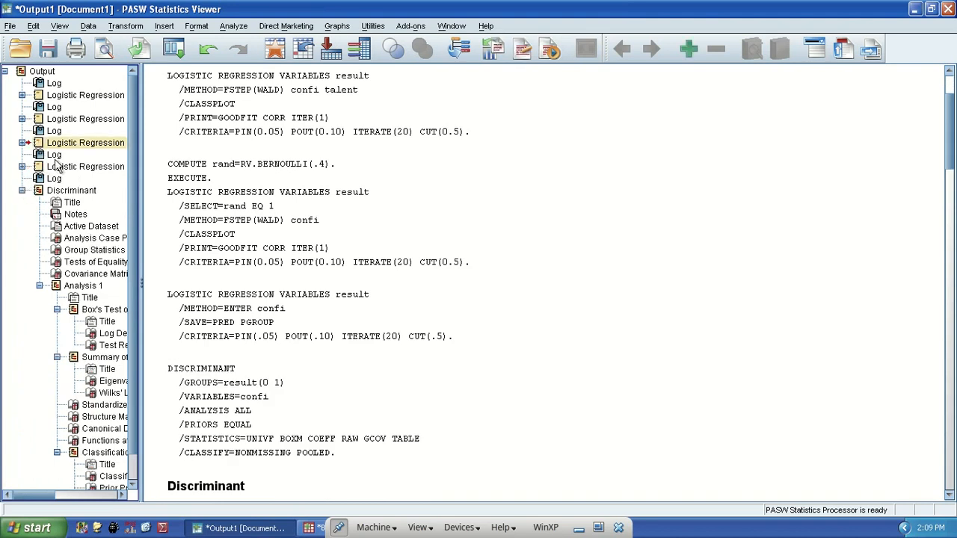
pyautogui.click(41, 167)
pyautogui.click(47, 143)
pyautogui.press('Delete')
pyautogui.click(43, 119)
pyautogui.press('Delete')
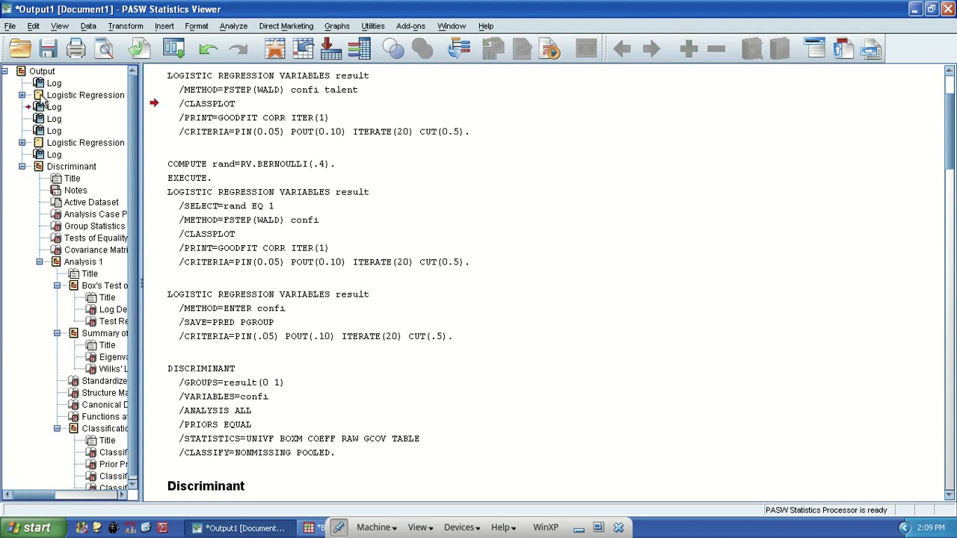
pyautogui.click(41, 97)
pyautogui.press('Delete')
# - Delete all the syntax logs from the output, leaving only the Logistic Regression and Discriminant results
pyautogui.click(225, 98)
pyautogui.press('Delete')
pyautogui.click(236, 122)
pyautogui.press('Delete')
pyautogui.click(248, 144)
pyautogui.press('Delete')
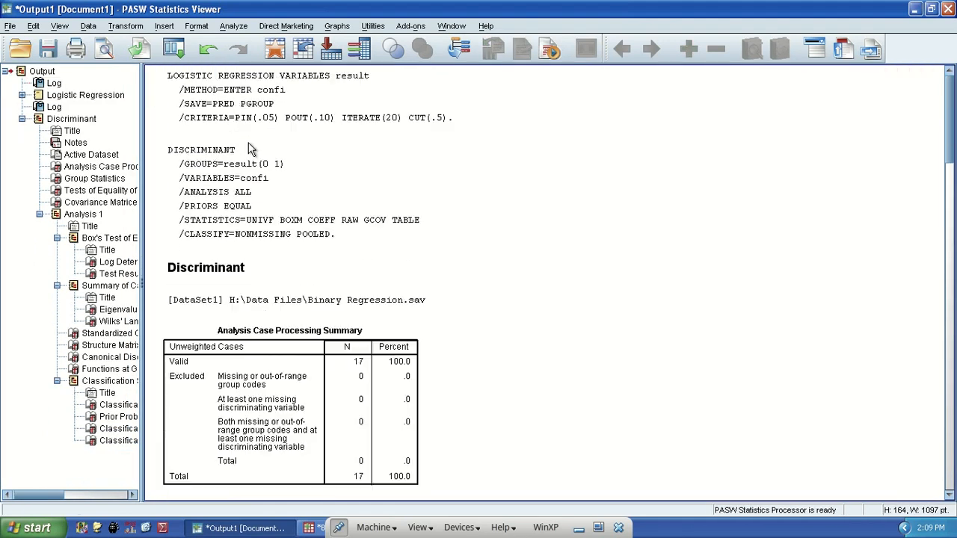
pyautogui.click(284, 122)
pyautogui.press('Delete')
pyautogui.click(323, 124)
pyautogui.press('Delete')
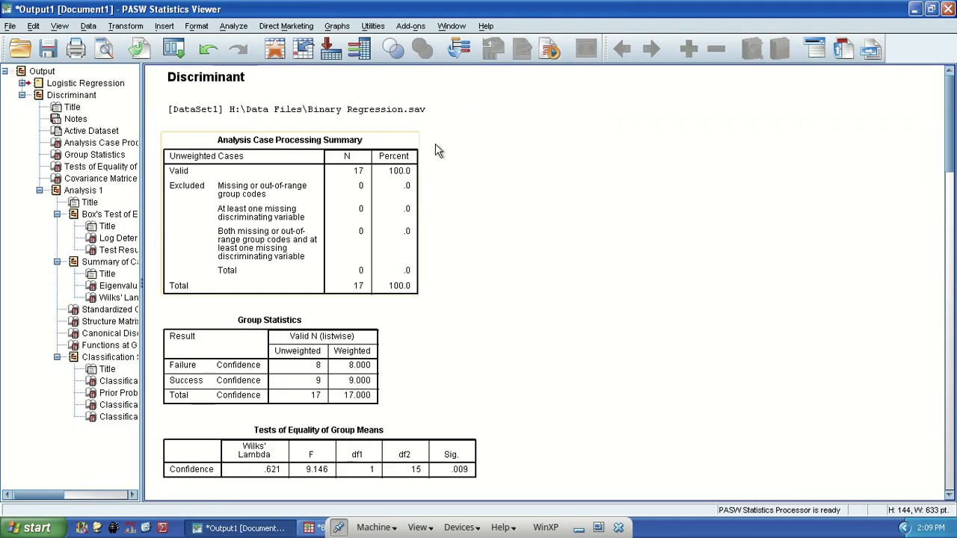
# - Compare the case processing summaries of both analyses, expanding the Logistic Regression results, and examine the dependent variable encoding
pyautogui.click(377, 203)
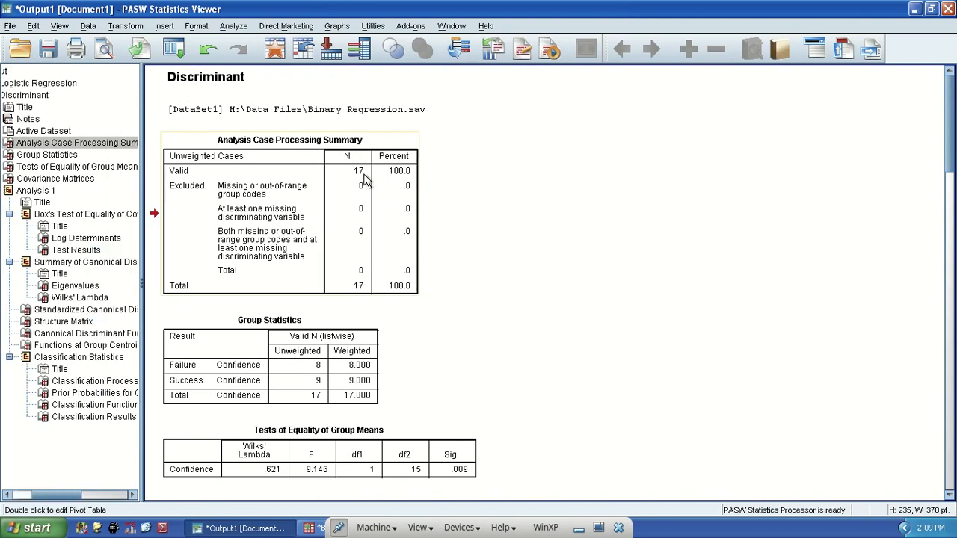
pyautogui.moveTo(63, 495); pyautogui.dragTo(42, 495)
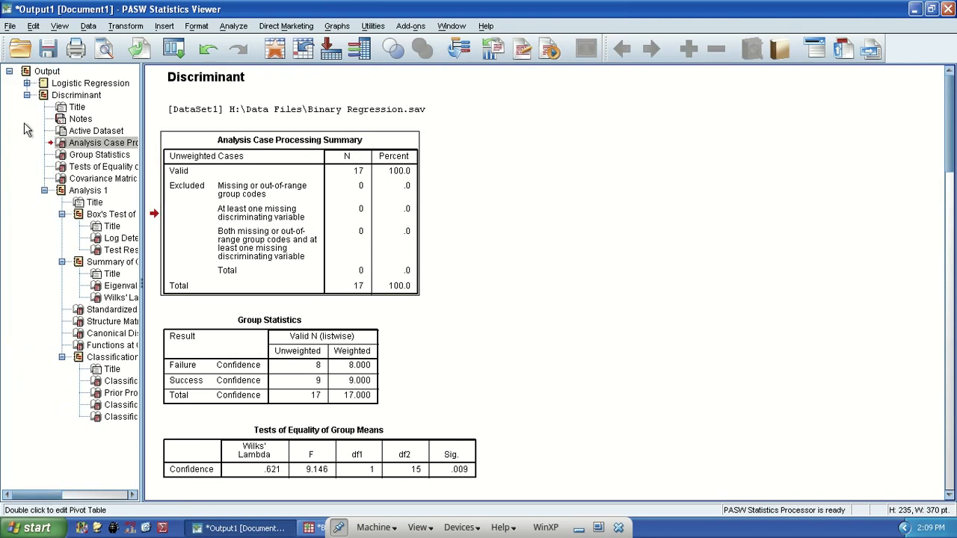
pyautogui.click(27, 83)
pyautogui.click(92, 133)
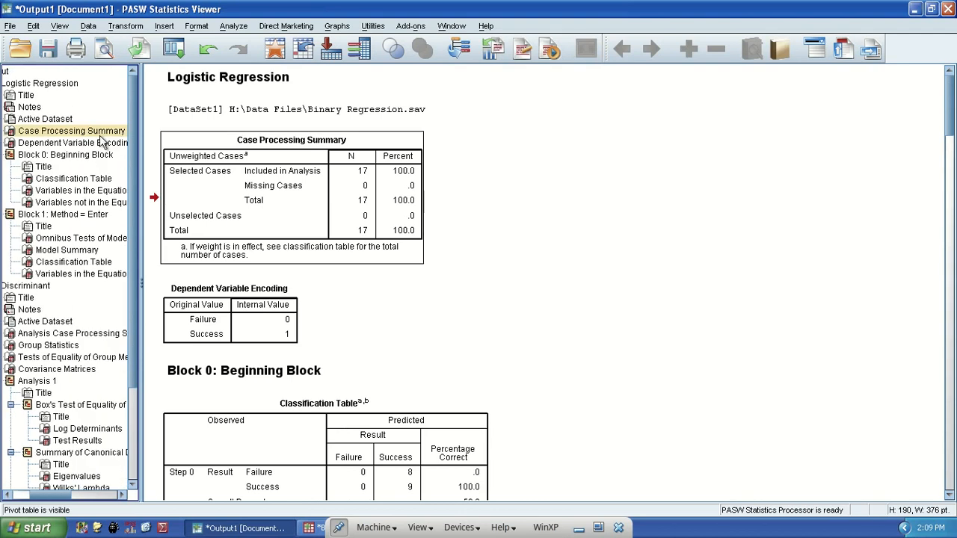
pyautogui.click(257, 321)
pyautogui.scroll(-5, 130, 386)
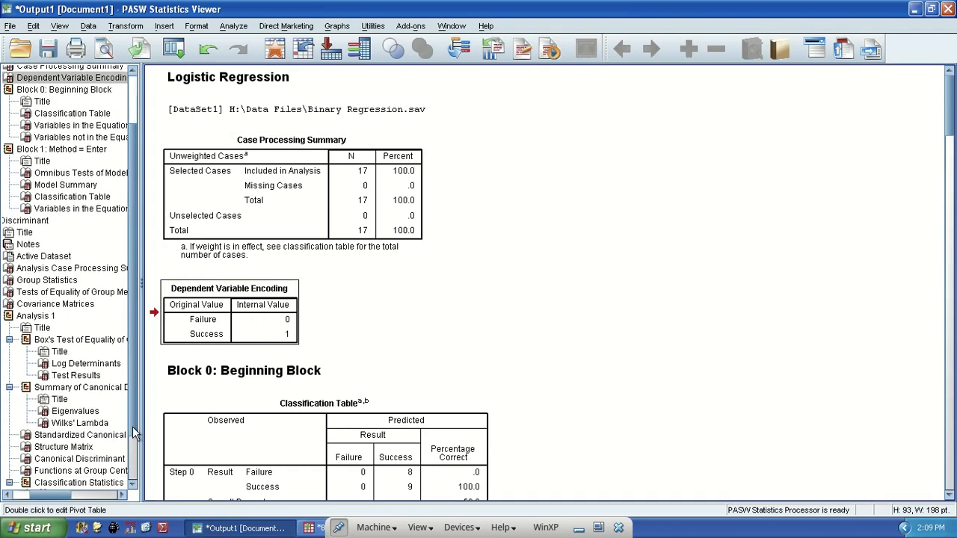
# - Examine the classification processing summary and the prior probabilities for groups in the discriminant results
pyautogui.click(80, 449)
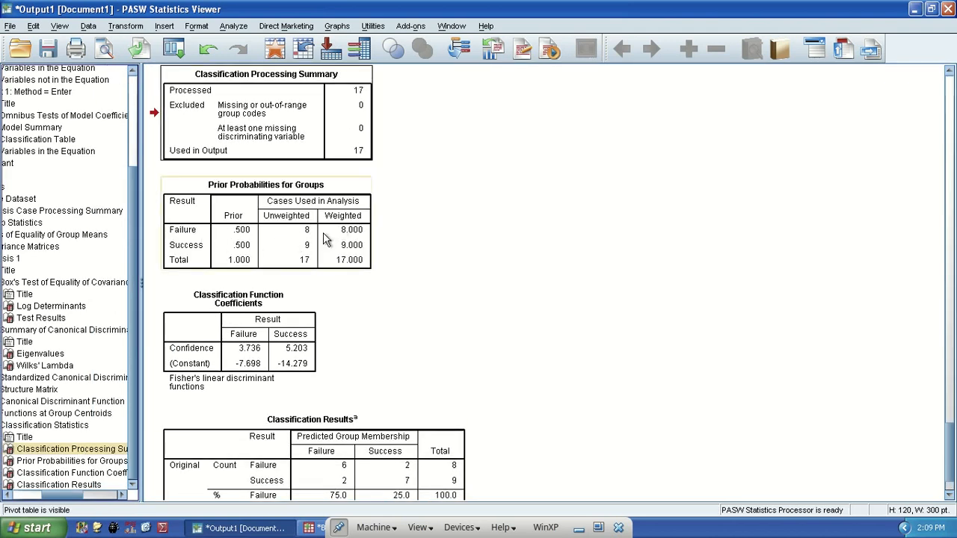
pyautogui.click(313, 275)
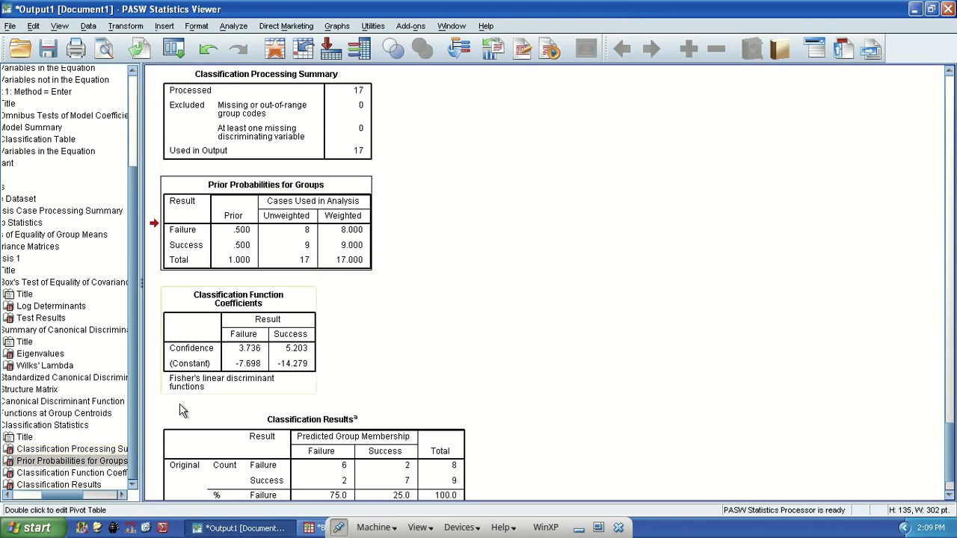
pyautogui.moveTo(73, 496); pyautogui.dragTo(49, 499)
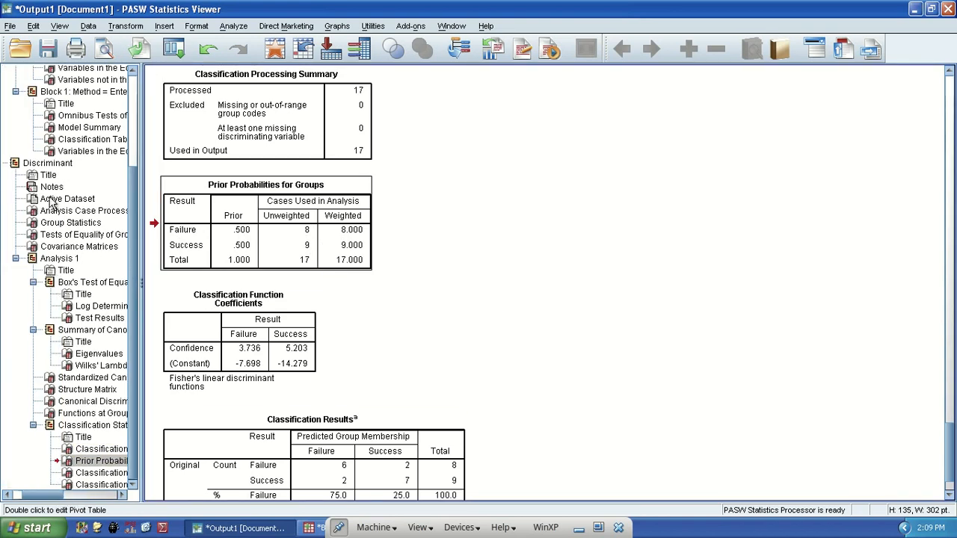
# - Examine the discriminant analysis's case processing summary, group statistics and tests of equality of group means
pyautogui.click(65, 210)
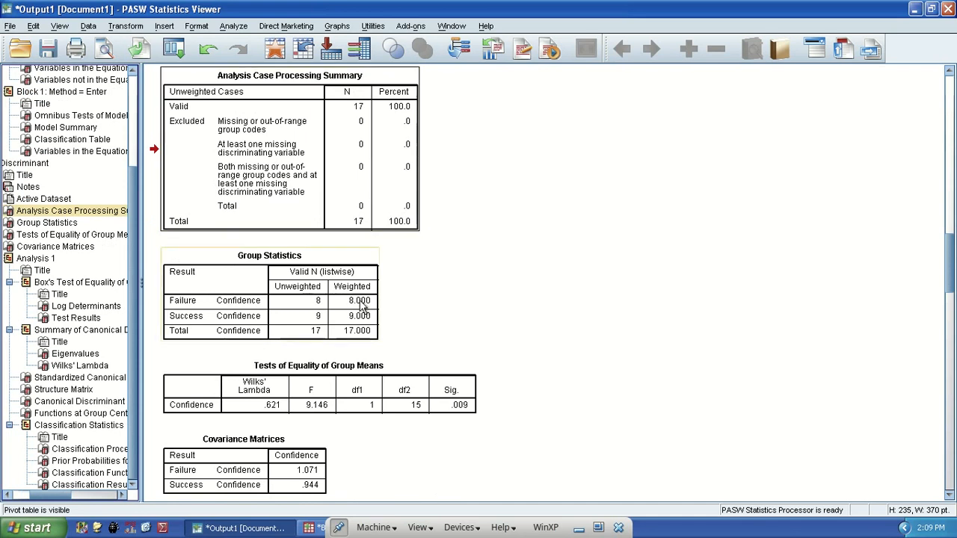
pyautogui.click(335, 314)
pyautogui.click(356, 404)
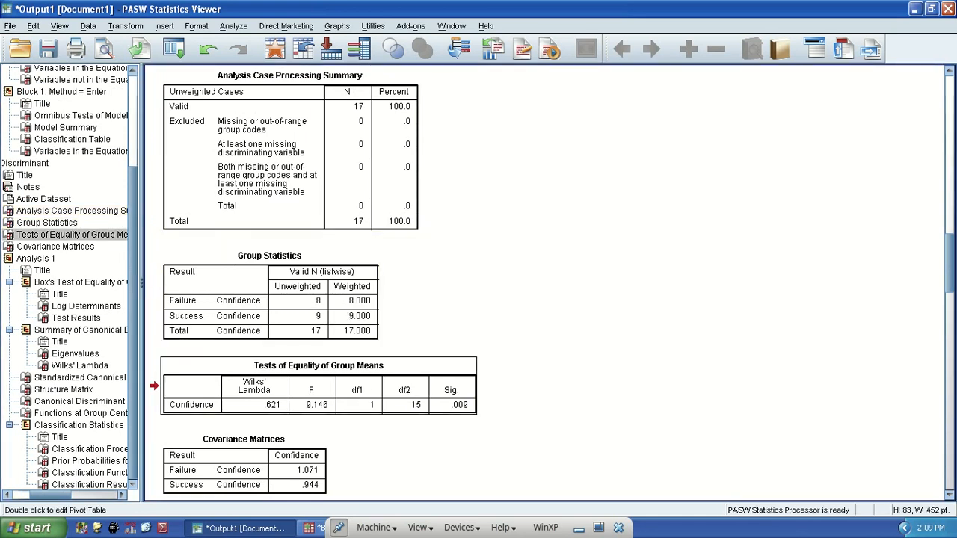
pyautogui.moveTo(948, 243); pyautogui.dragTo(948, 271)
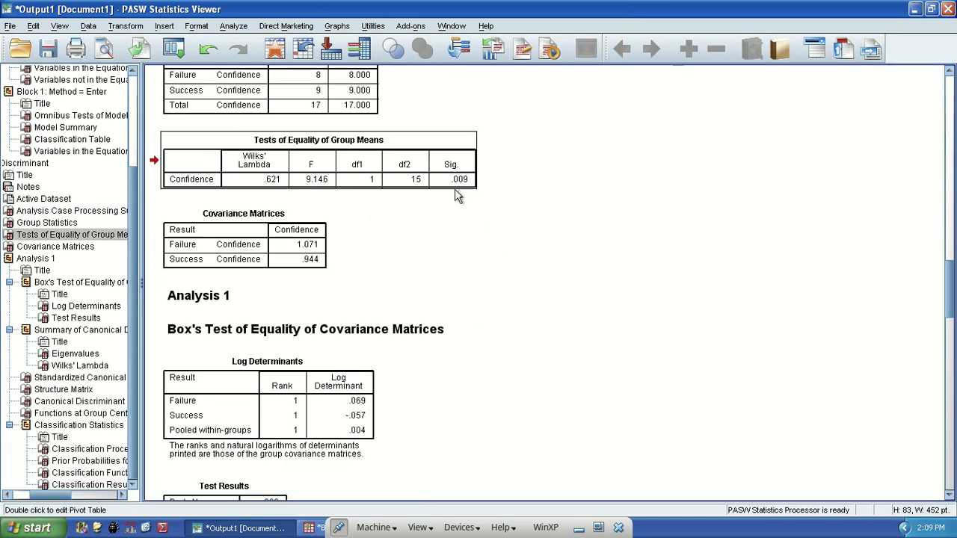
pyautogui.moveTo(944, 305); pyautogui.dragTo(950, 285)
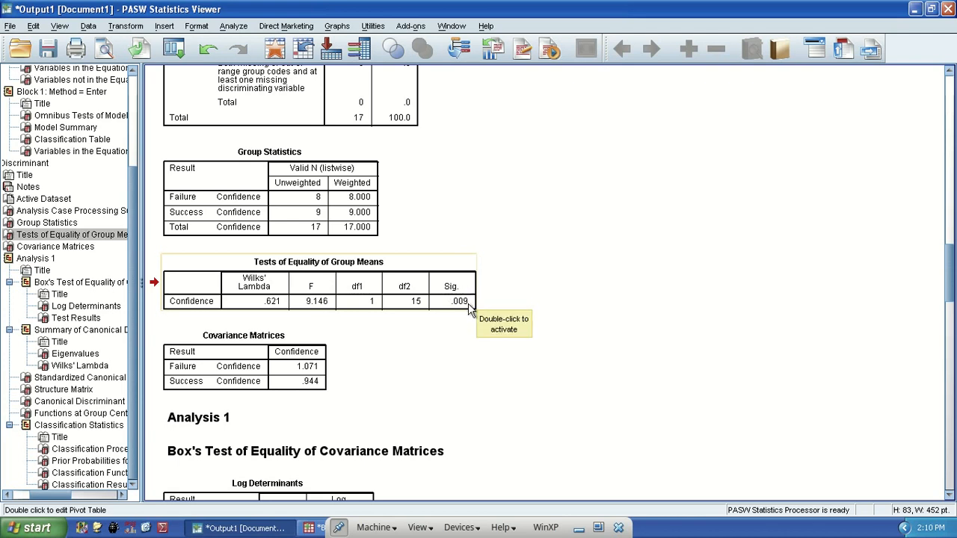
# - Examine the covariance matrices, Box's test of equality of covariance matrices and the summary of canonical discriminant functions
pyautogui.click(311, 385)
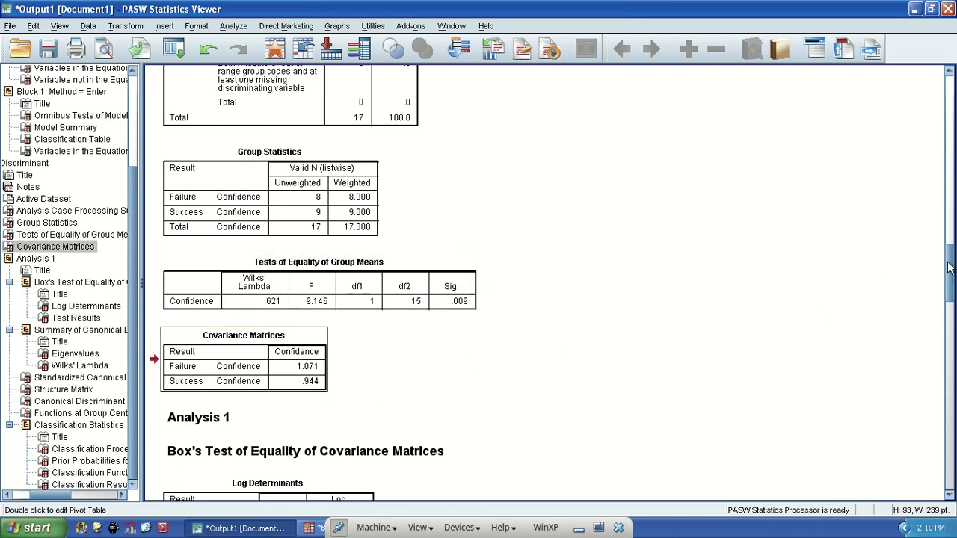
pyautogui.scroll(-5, 946, 269)
pyautogui.moveTo(283, 458); pyautogui.dragTo(279, 479)
pyautogui.moveTo(951, 238); pyautogui.dragTo(950, 355)
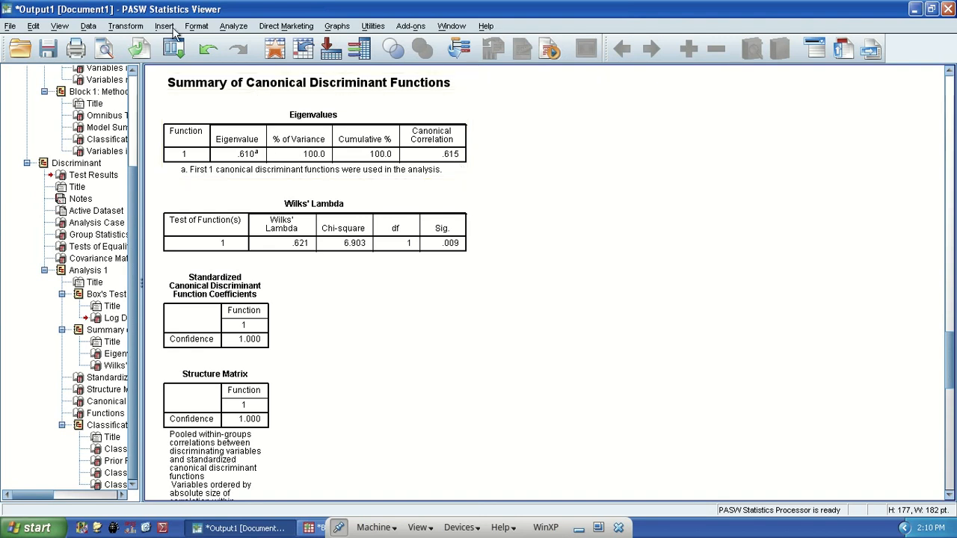
# - Run a bivariate Pearson correlation between Result and Confidence
pyautogui.click(229, 28)
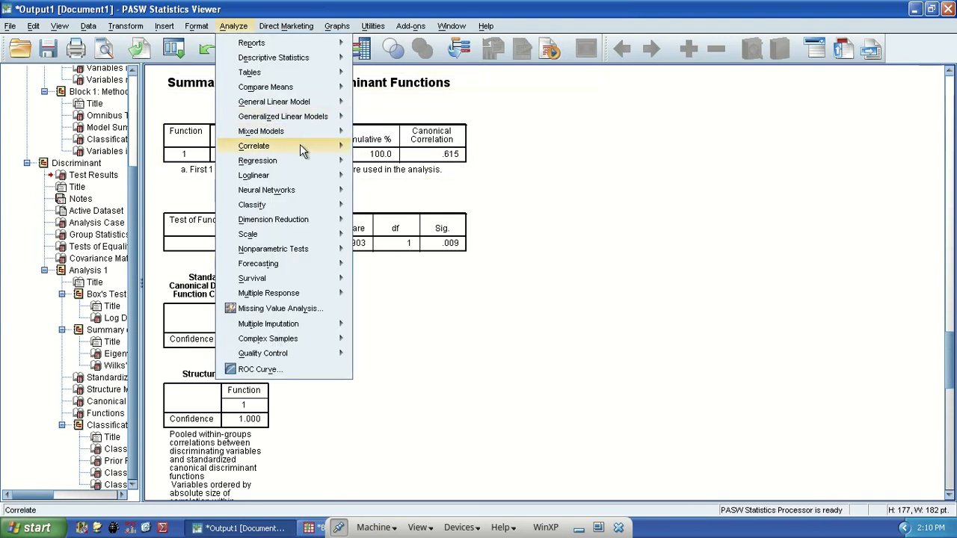
pyautogui.moveTo(302, 145)
pyautogui.click(389, 151)
pyautogui.keyDown('shift'); pyautogui.click(394, 183); pyautogui.keyUp('shift')
pyautogui.click(452, 214)
pyautogui.click(409, 382)
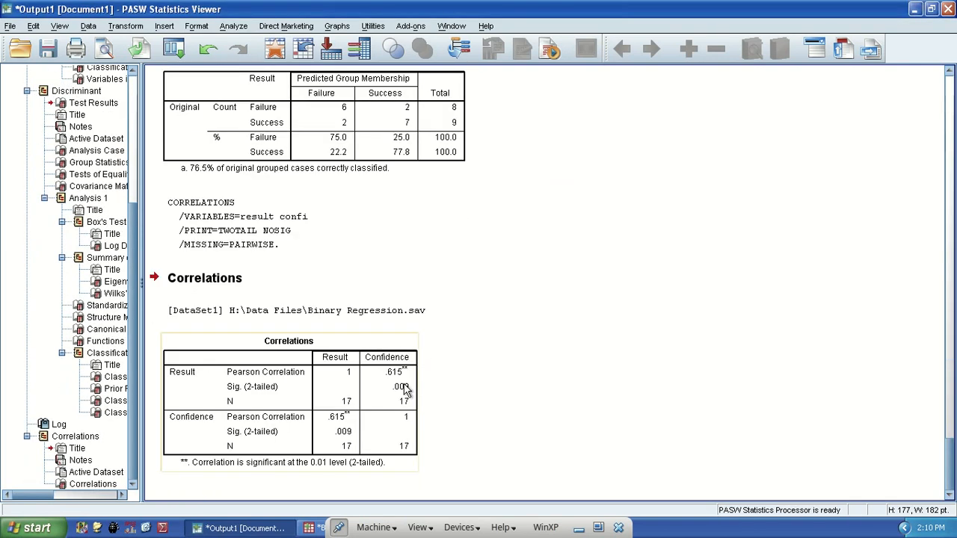
# - Review the discriminant output from the group statistics through the canonical discriminant function coefficients and the functions at group centroids
pyautogui.click(94, 165)
pyautogui.scroll(-5, 377, 280)
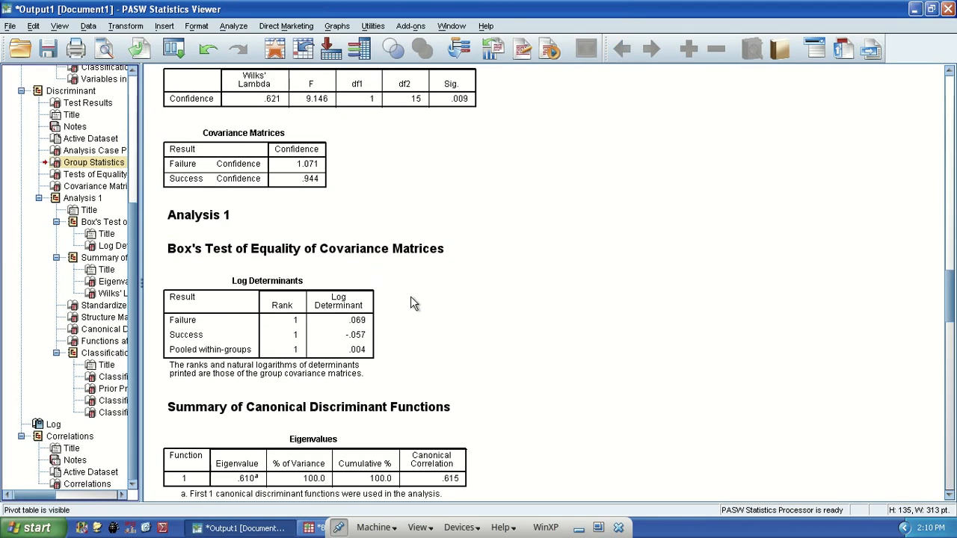
pyautogui.scroll(-6, 428, 306)
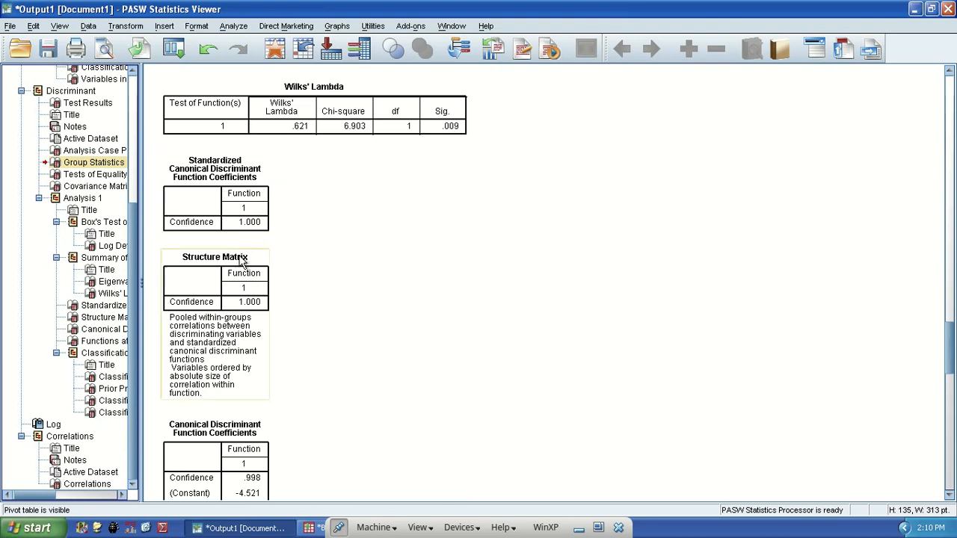
pyautogui.scroll(-3, 252, 246)
pyautogui.scroll(-3, 274, 207)
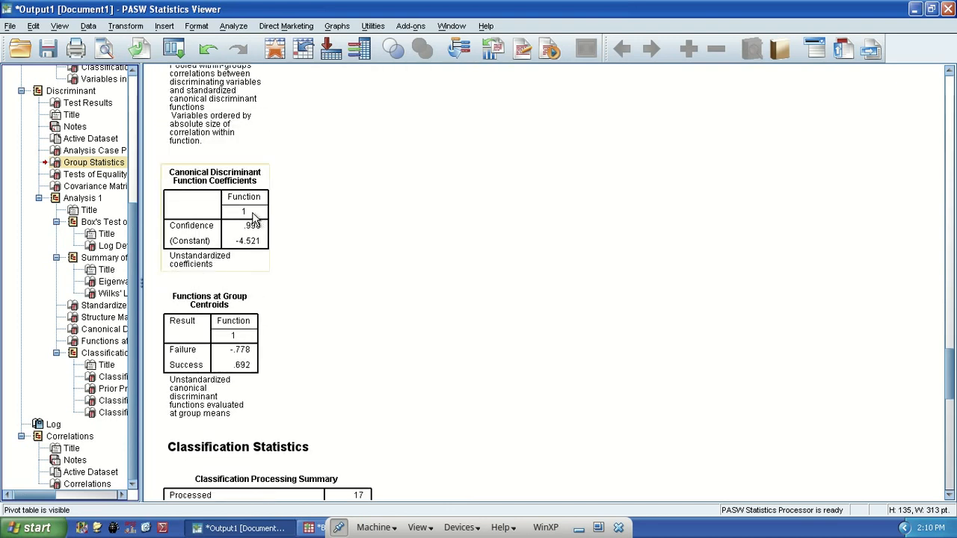
pyautogui.click(252, 217)
pyautogui.scroll(-3, 260, 233)
pyautogui.click(239, 224)
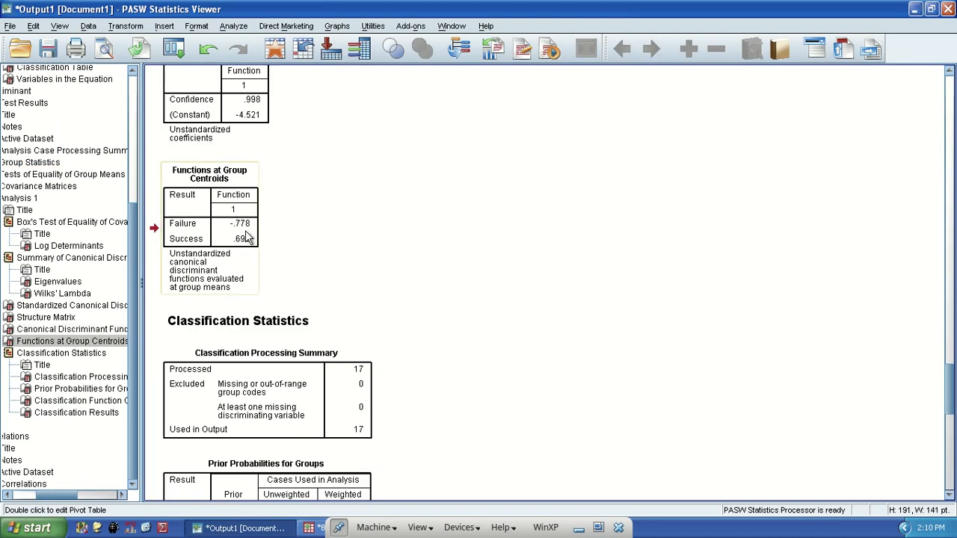
# - Examine the prior probabilities for groups, the classification function coefficients and the classification results of the discriminant analysis
pyautogui.scroll(-3, 249, 239)
pyautogui.scroll(-3, 359, 254)
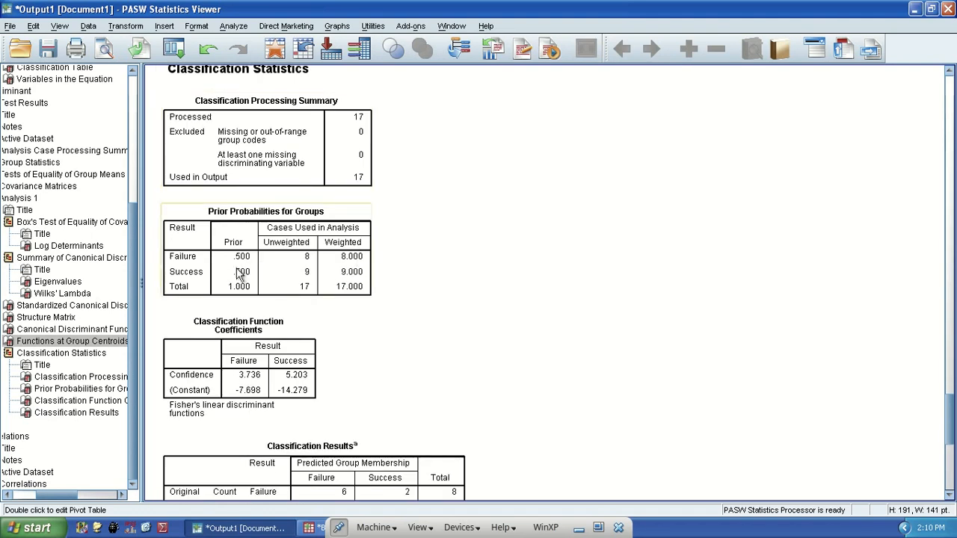
pyautogui.click(265, 265)
pyautogui.scroll(-3, 324, 266)
pyautogui.scroll(-3, 325, 269)
pyautogui.click(380, 277)
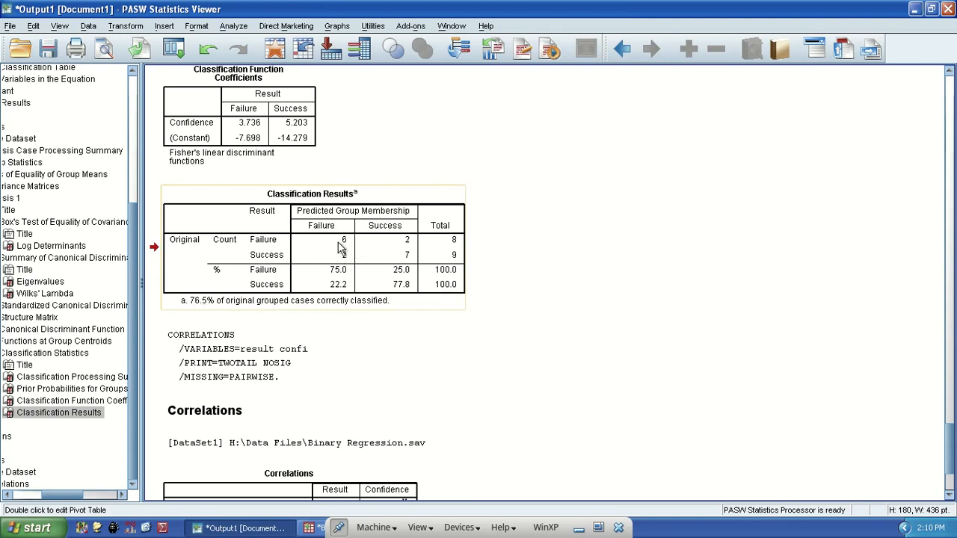
# - Compare the discriminant classification results with the Block 1 Classification Table of the logistic regression
pyautogui.click(58, 497)
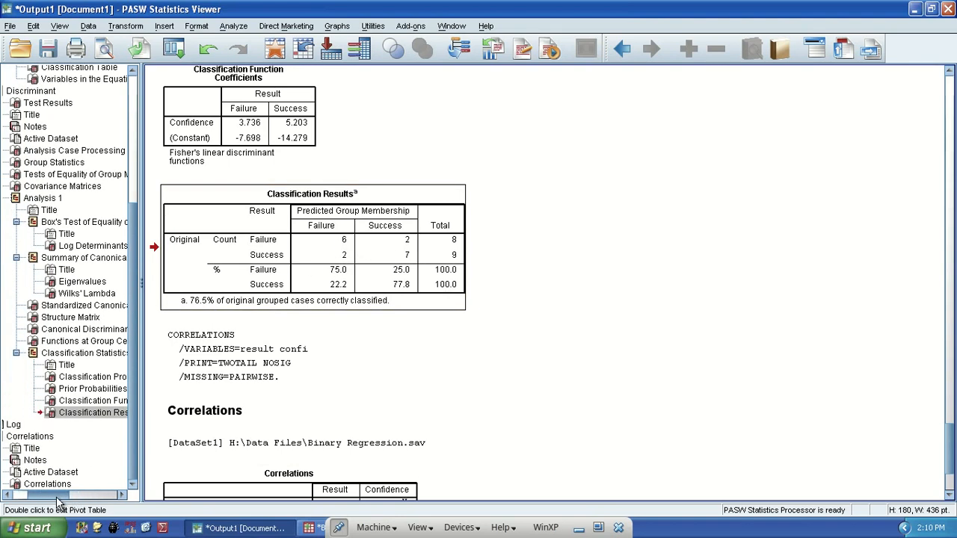
pyautogui.moveTo(58, 500); pyautogui.dragTo(45, 503)
pyautogui.moveTo(134, 270); pyautogui.dragTo(136, 217)
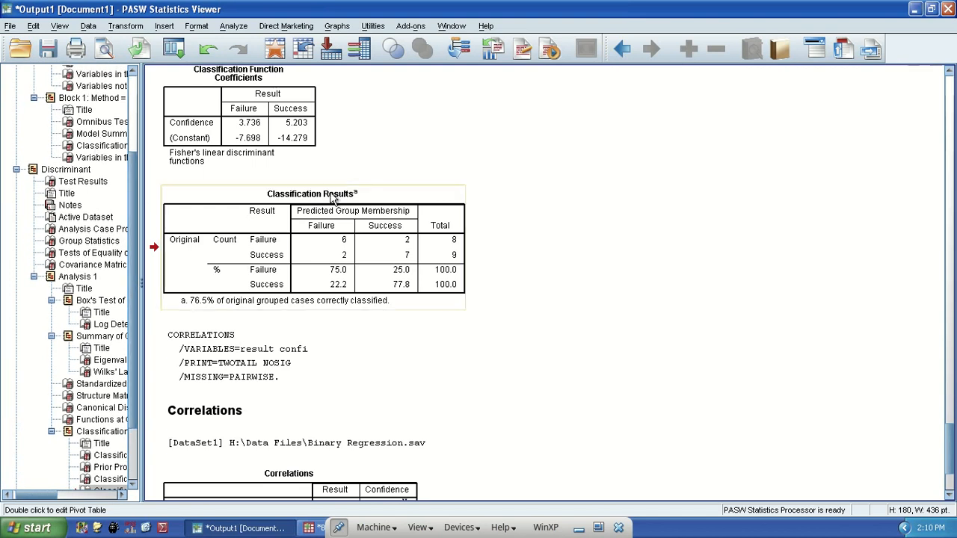
pyautogui.click(106, 147)
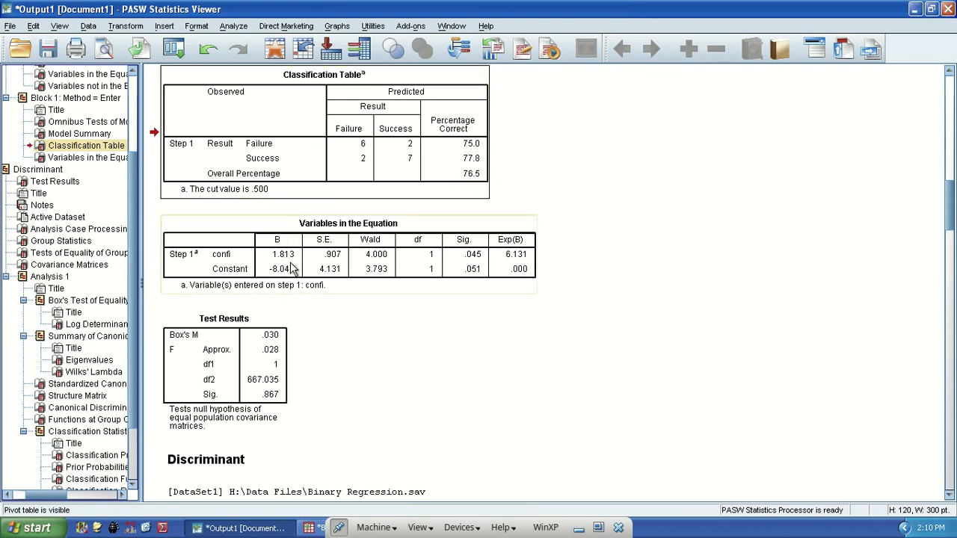
# - Compare the logistic regression's Variables in the Equation with the discriminant group centroids, classification function coefficients and canonical discriminant function coefficients
pyautogui.click(92, 424)
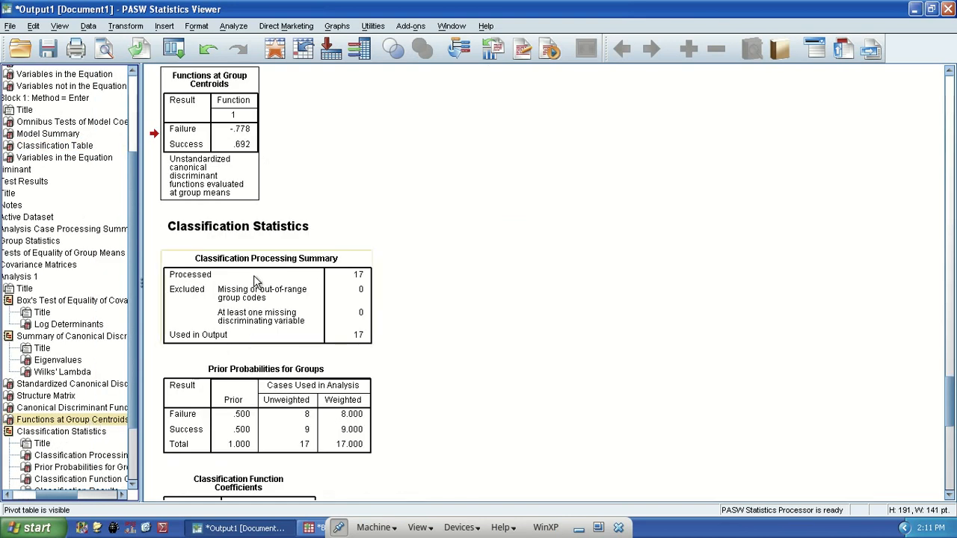
pyautogui.scroll(3, 266, 269)
pyautogui.scroll(2, 291, 170)
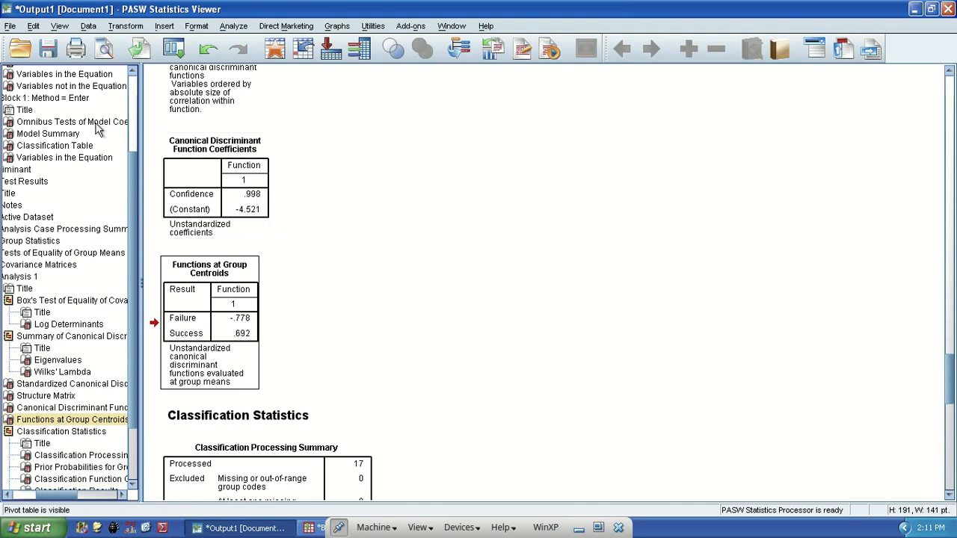
pyautogui.click(66, 147)
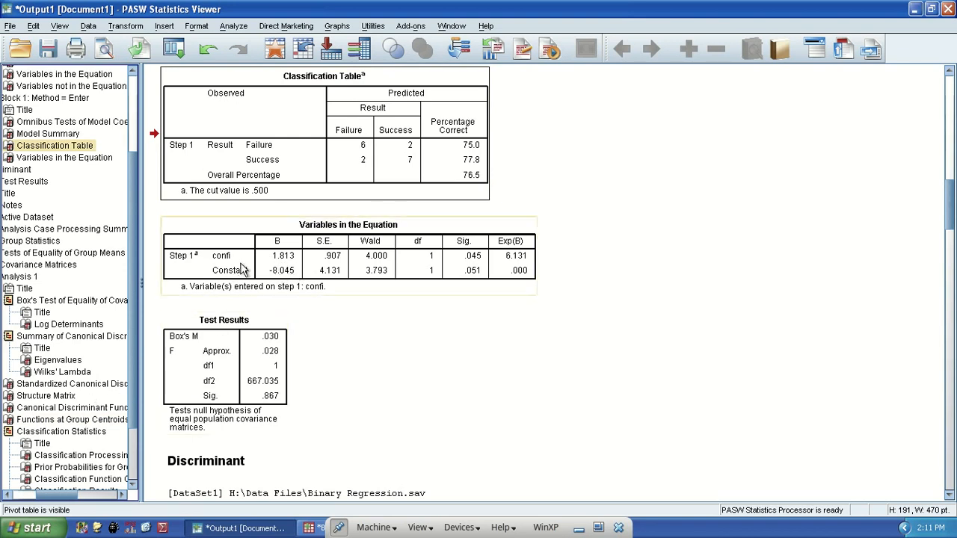
pyautogui.click(83, 421)
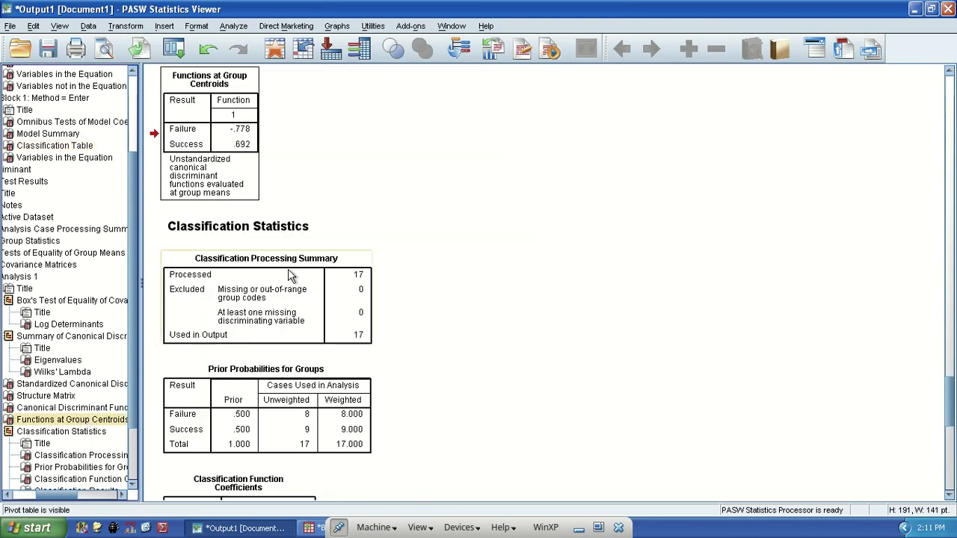
pyautogui.scroll(-5, 321, 239)
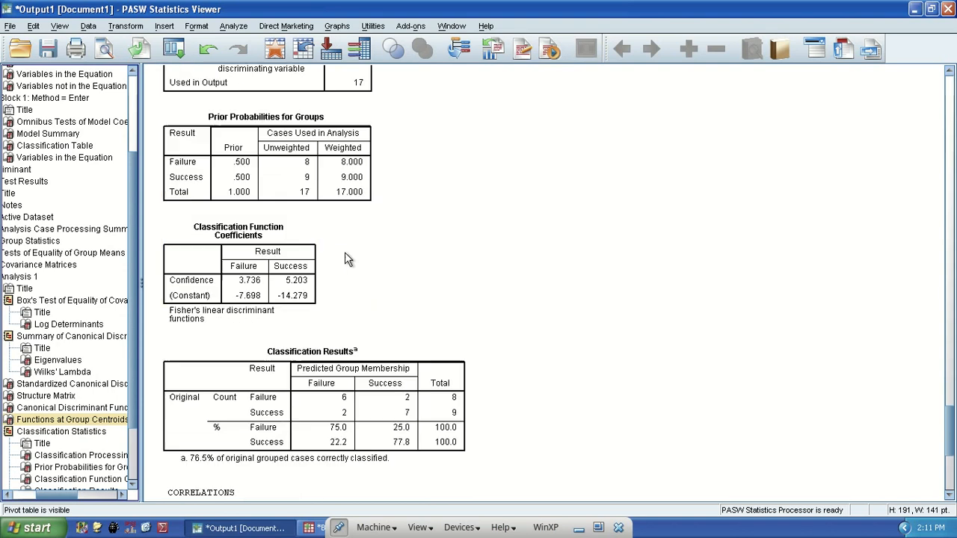
pyautogui.scroll(8, 404, 280)
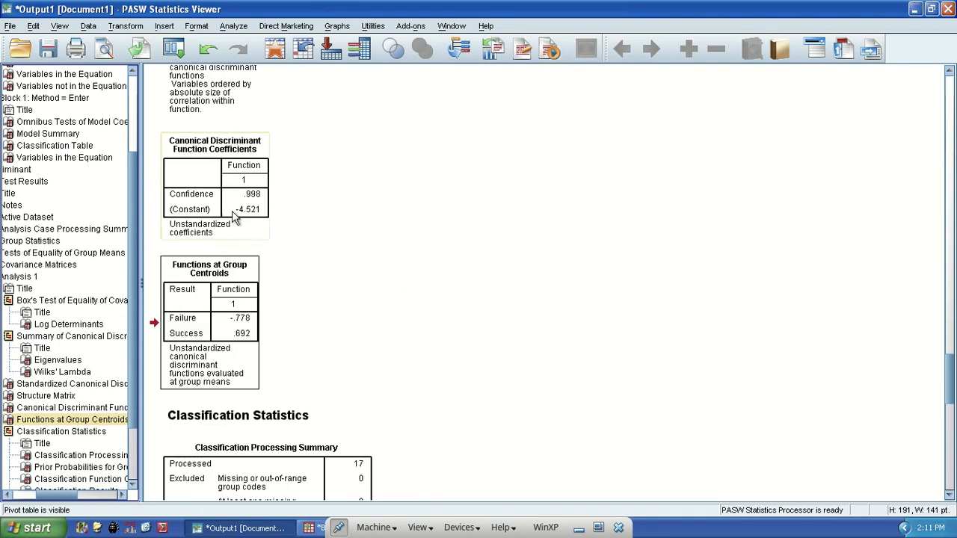
pyautogui.click(231, 222)
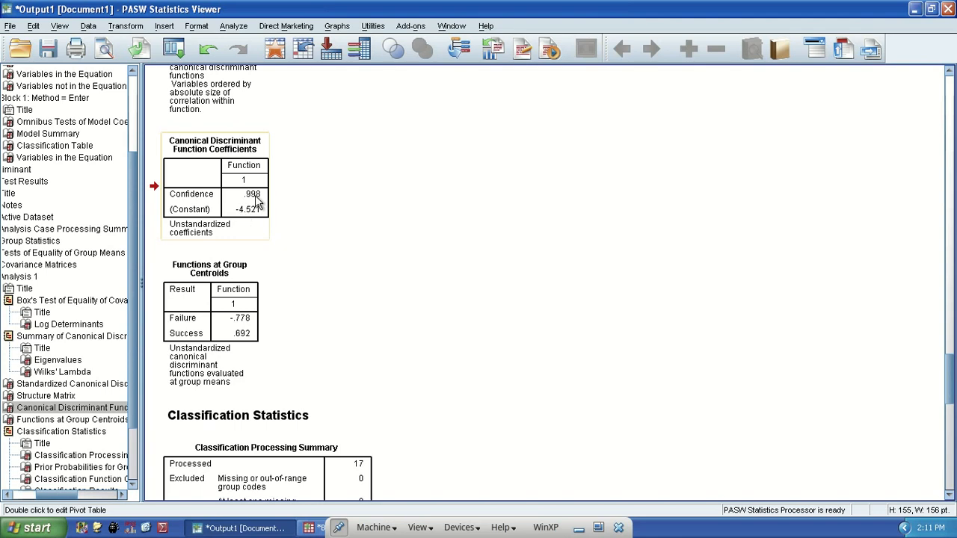
# - Review the discriminant classification results once more, together with the Result and Confidence correlations table
pyautogui.scroll(-6, 441, 217)
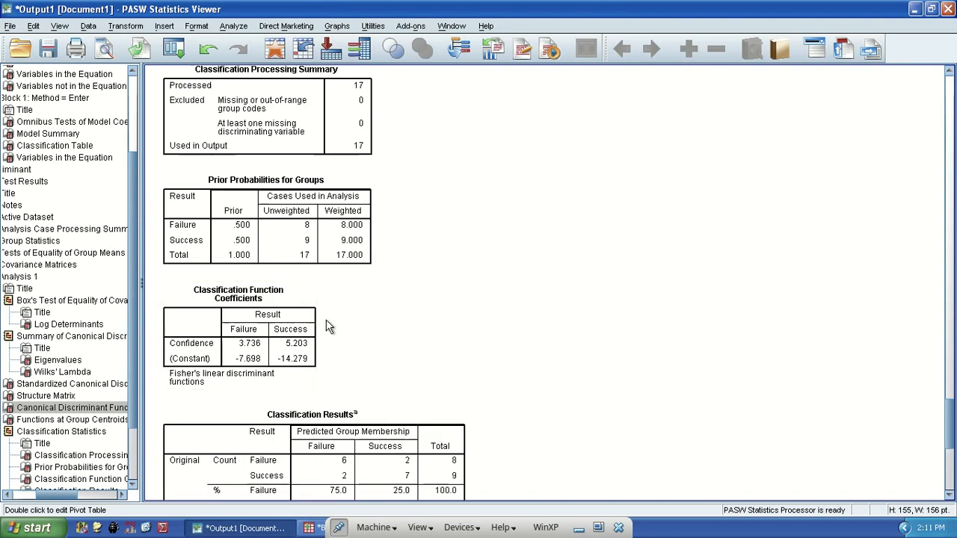
pyautogui.scroll(-3, 329, 325)
pyautogui.click(430, 347)
pyautogui.scroll(-1, 404, 374)
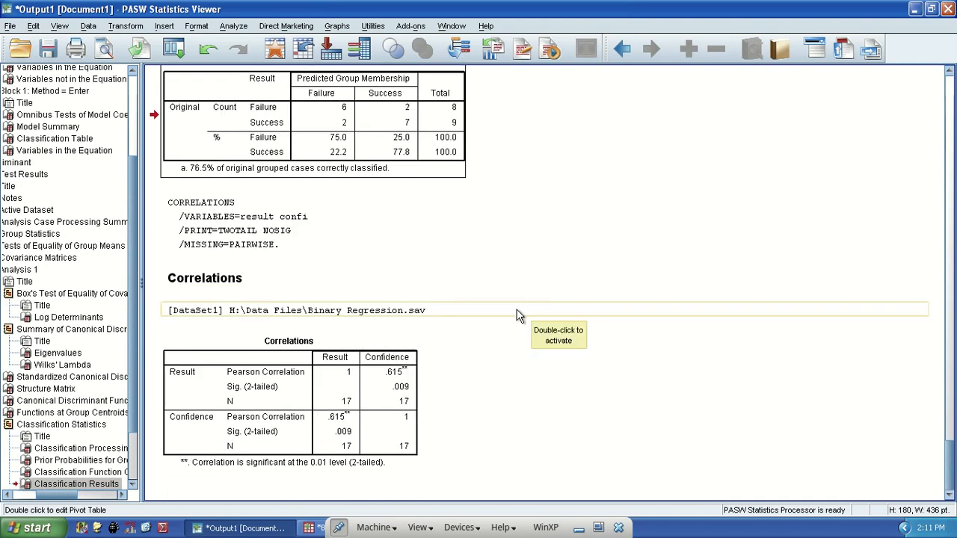
# - Delete all results in the output document by removing everything under the root Output item
pyautogui.moveTo(75, 495); pyautogui.dragTo(37, 491)
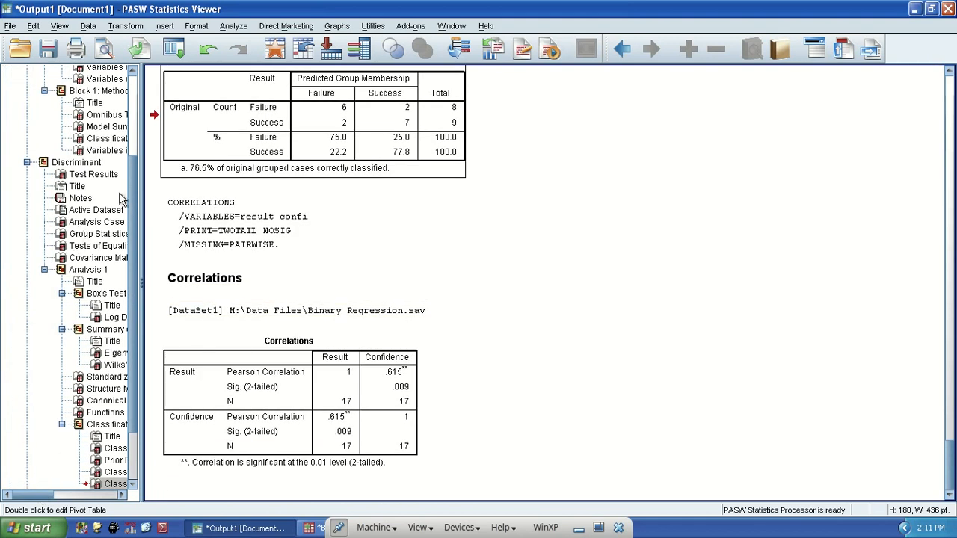
pyautogui.moveTo(133, 185); pyautogui.dragTo(141, 91)
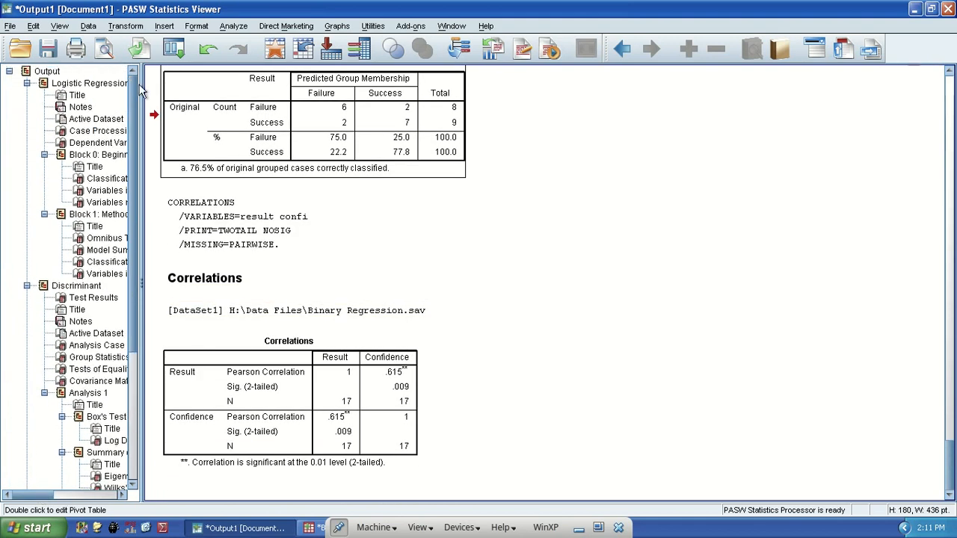
pyautogui.click(26, 72)
pyautogui.press('Delete')
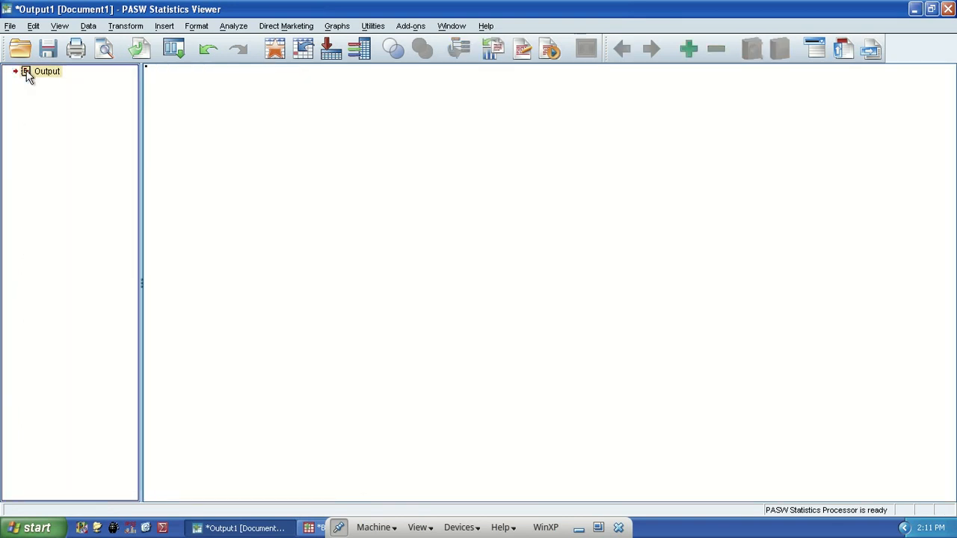
# - Recall the Discriminant Analysis setup, view its classification options for prior probabilities, and close it without running
pyautogui.click(178, 51)
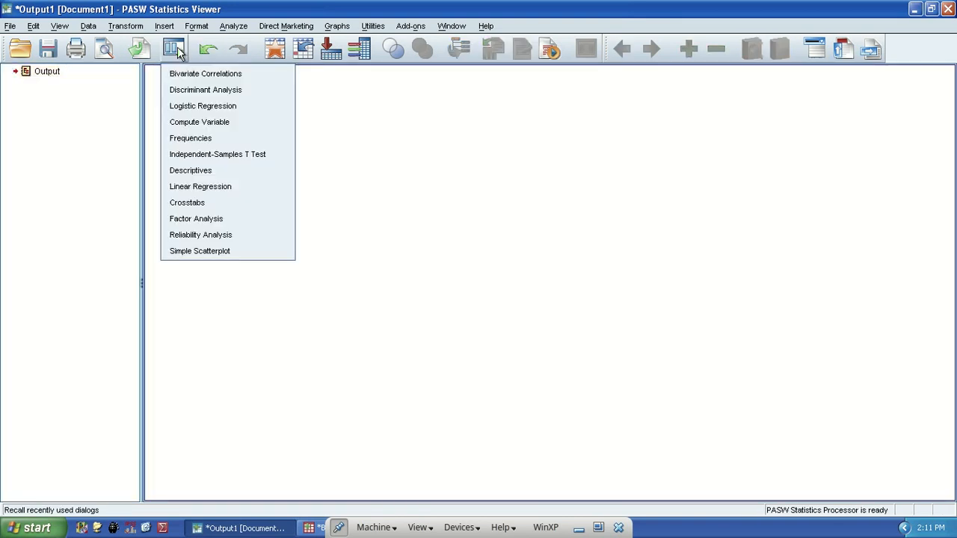
pyautogui.click(235, 89)
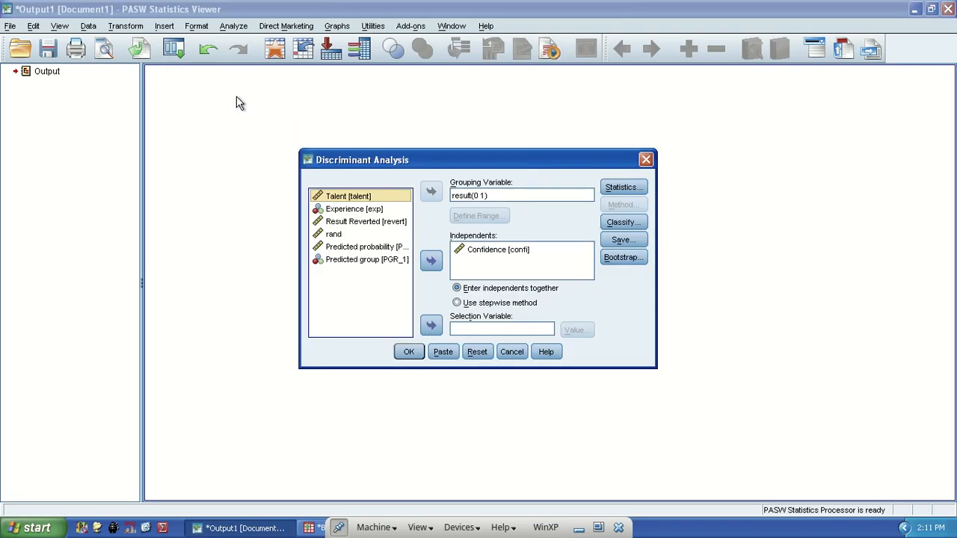
pyautogui.click(622, 223)
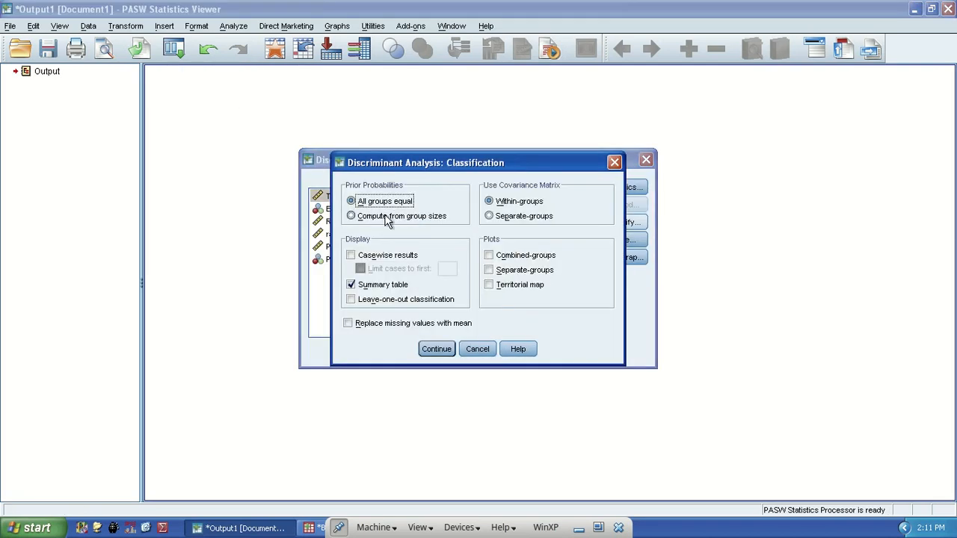
pyautogui.click(478, 349)
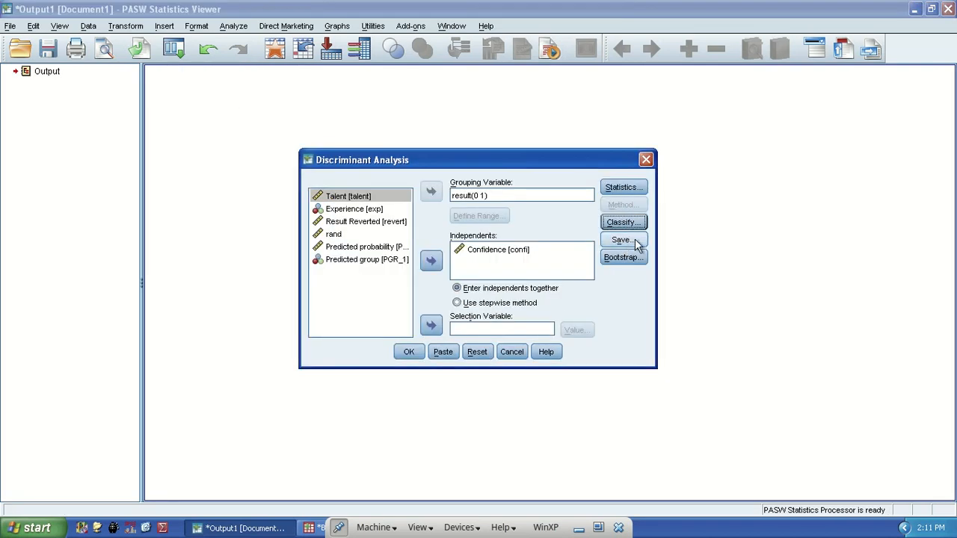
pyautogui.click(646, 159)
# - Recall the Logistic Regression setup for Result and enable the 95% confidence interval for exp(B) in its options
pyautogui.click(174, 49)
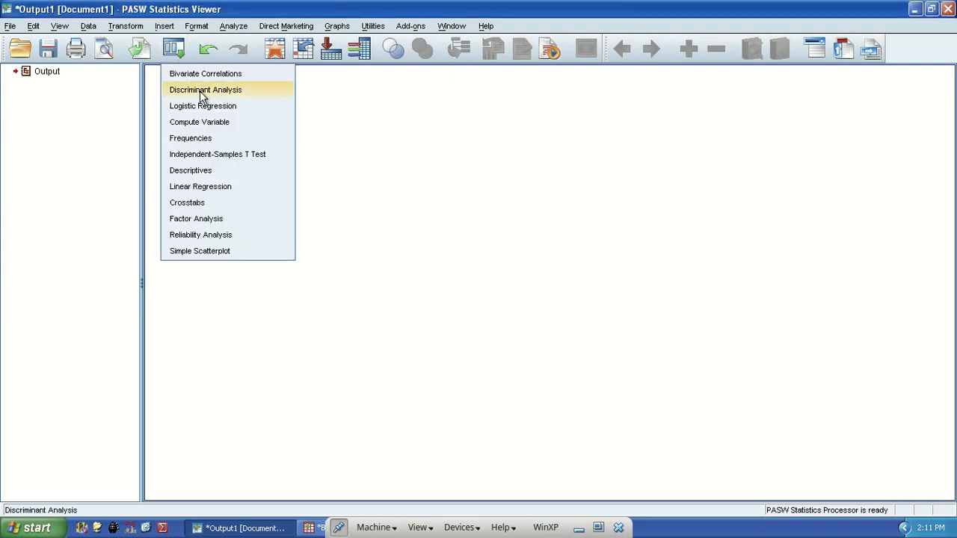
pyautogui.click(214, 106)
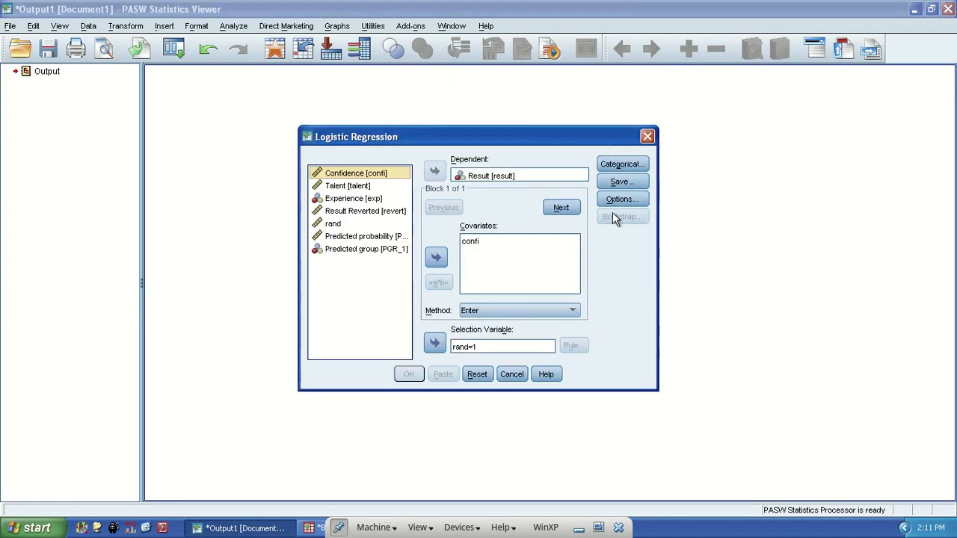
pyautogui.click(622, 199)
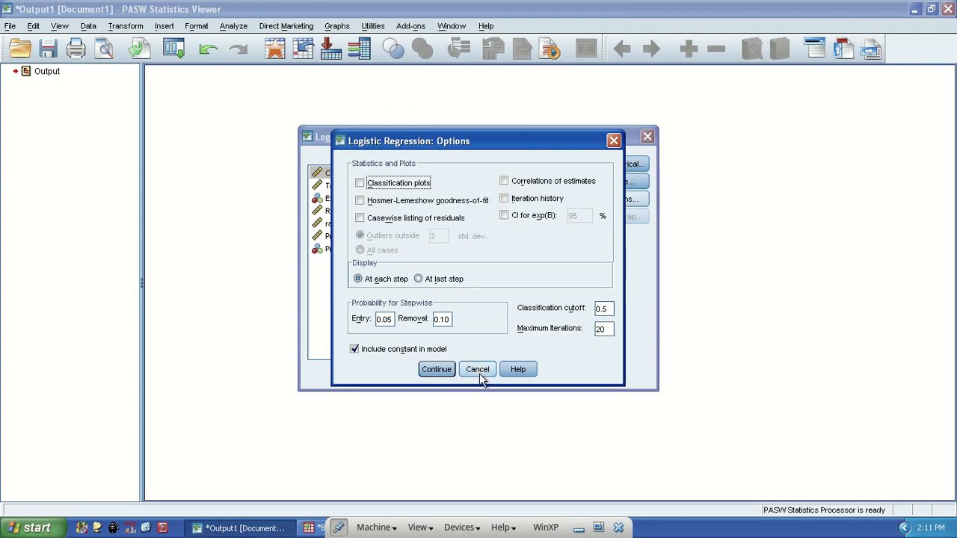
pyautogui.click(504, 215)
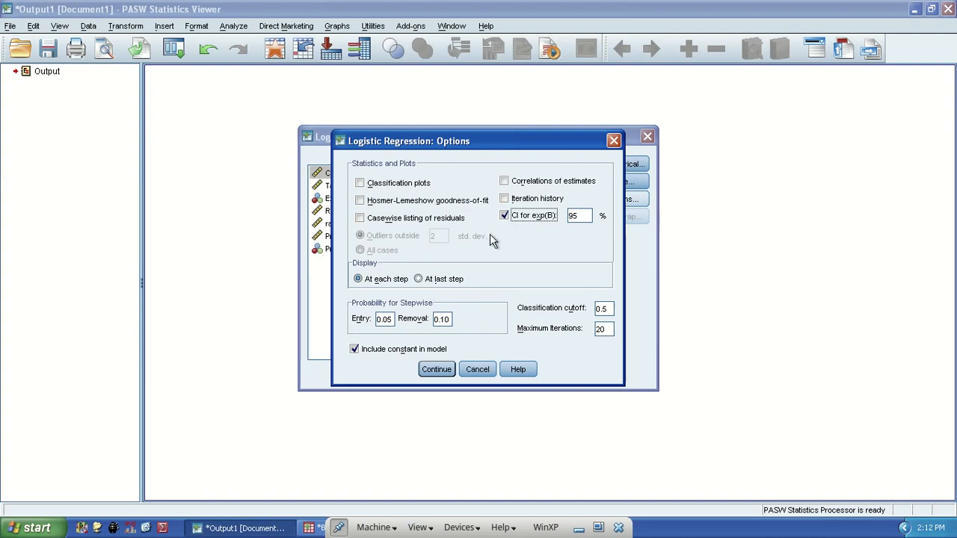
pyautogui.click(437, 371)
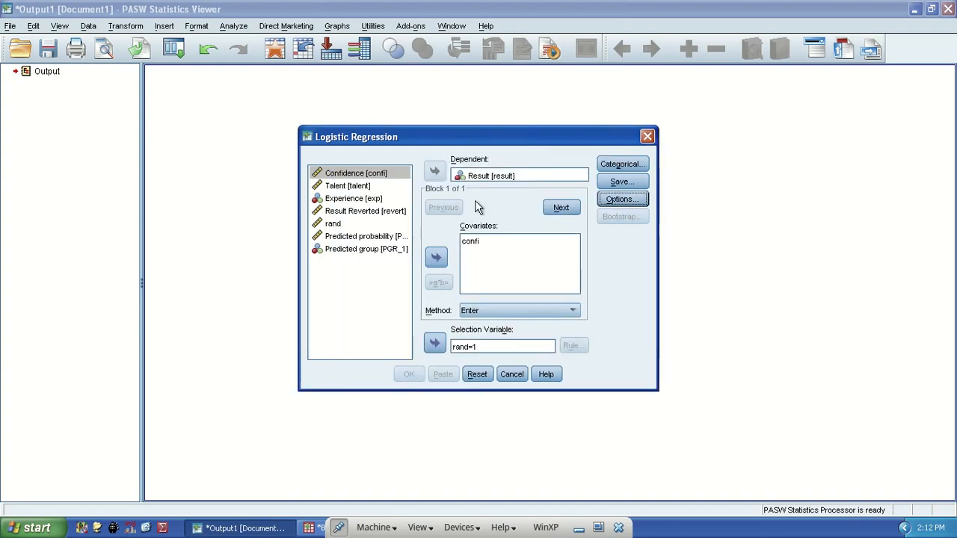
# - Remove the rand=1 selection variable and run the logistic regression of Result with confi as the covariate
pyautogui.click(486, 241)
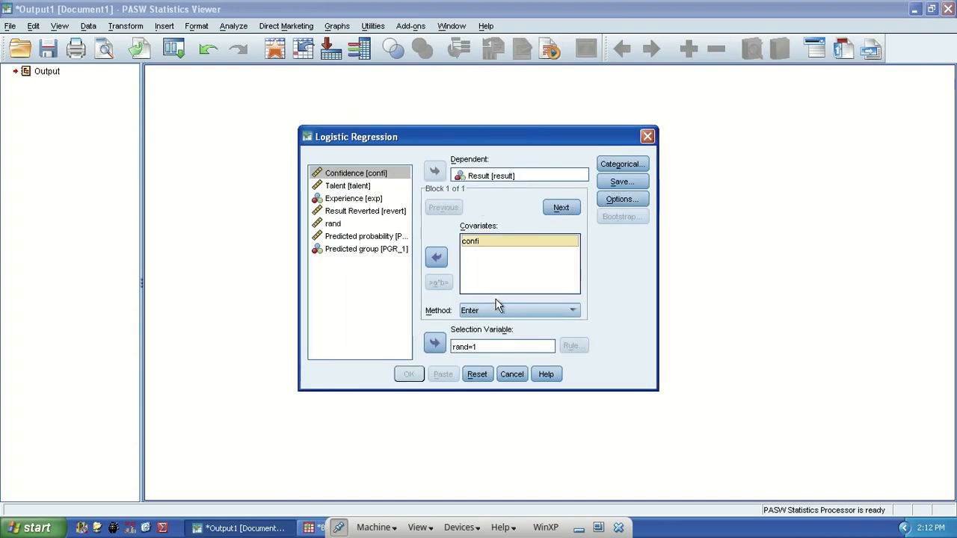
pyautogui.click(523, 347)
pyautogui.click(435, 343)
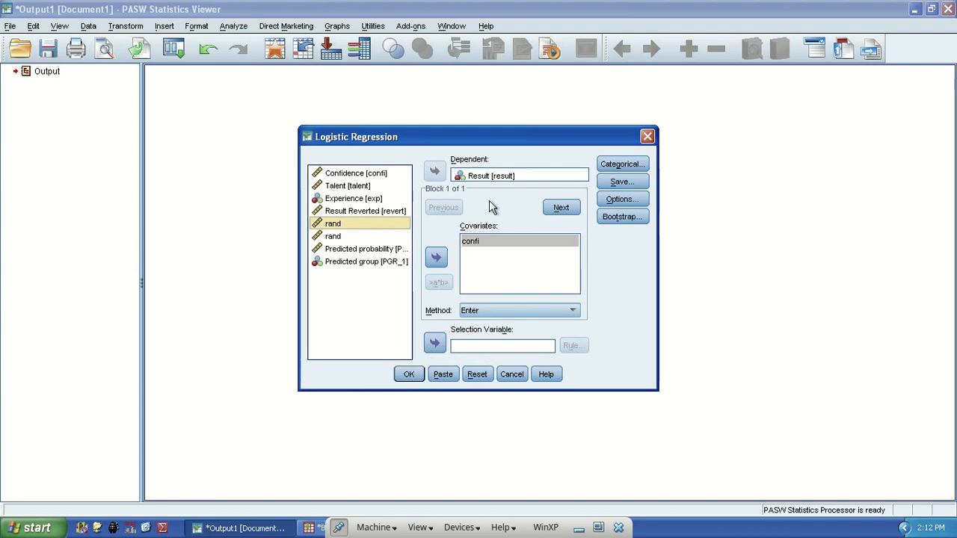
pyautogui.click(415, 377)
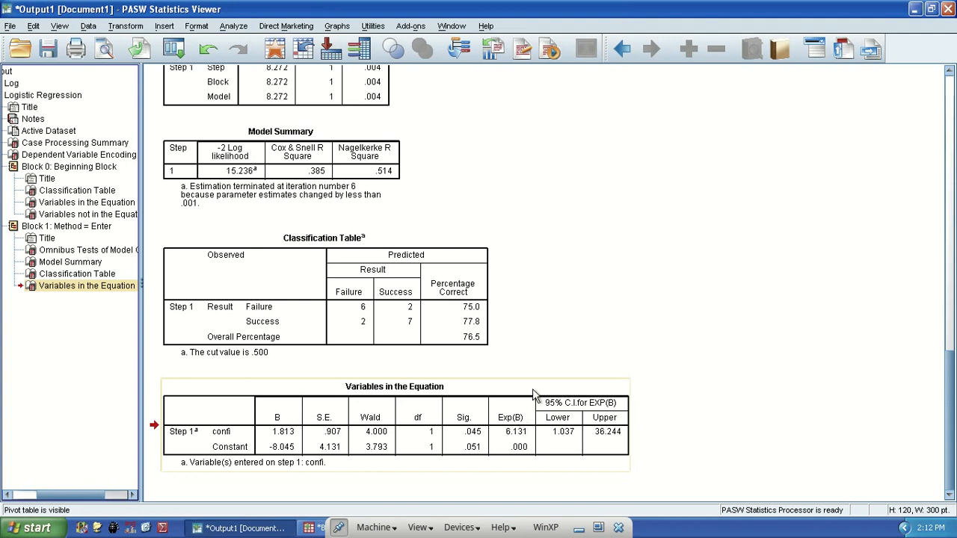
pyautogui.click(585, 267)
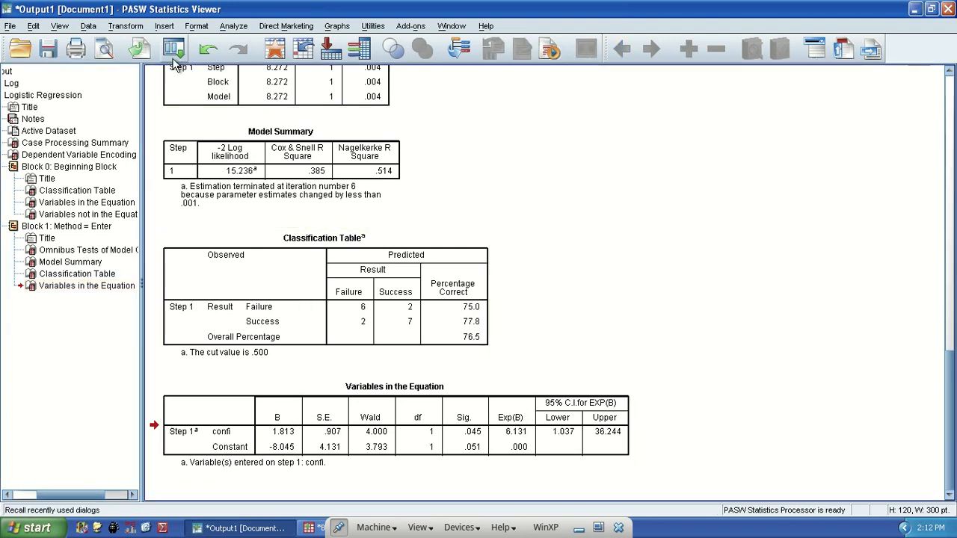